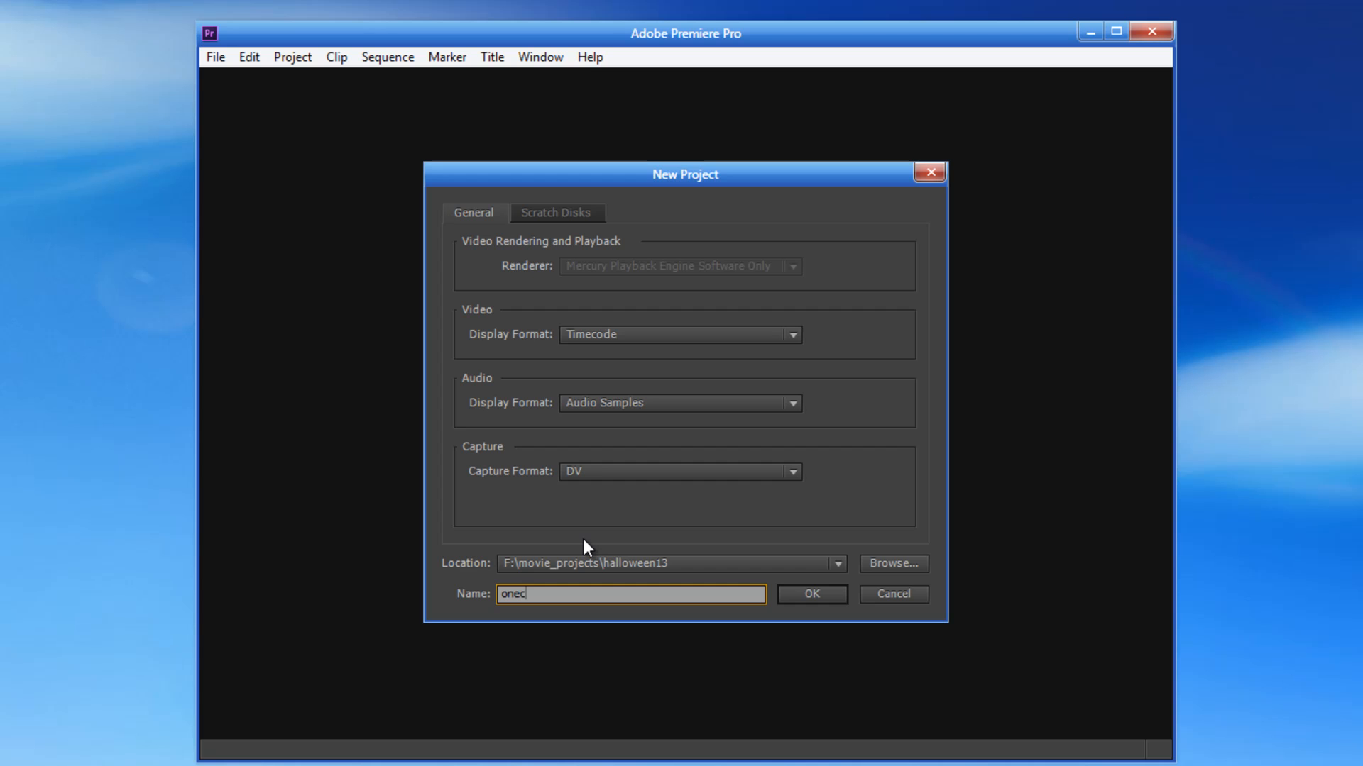
# Step: Create the new project named onecircle in F:\movie_projects\halloween13, overwriting the existing project of that name
pyautogui.press('Return')
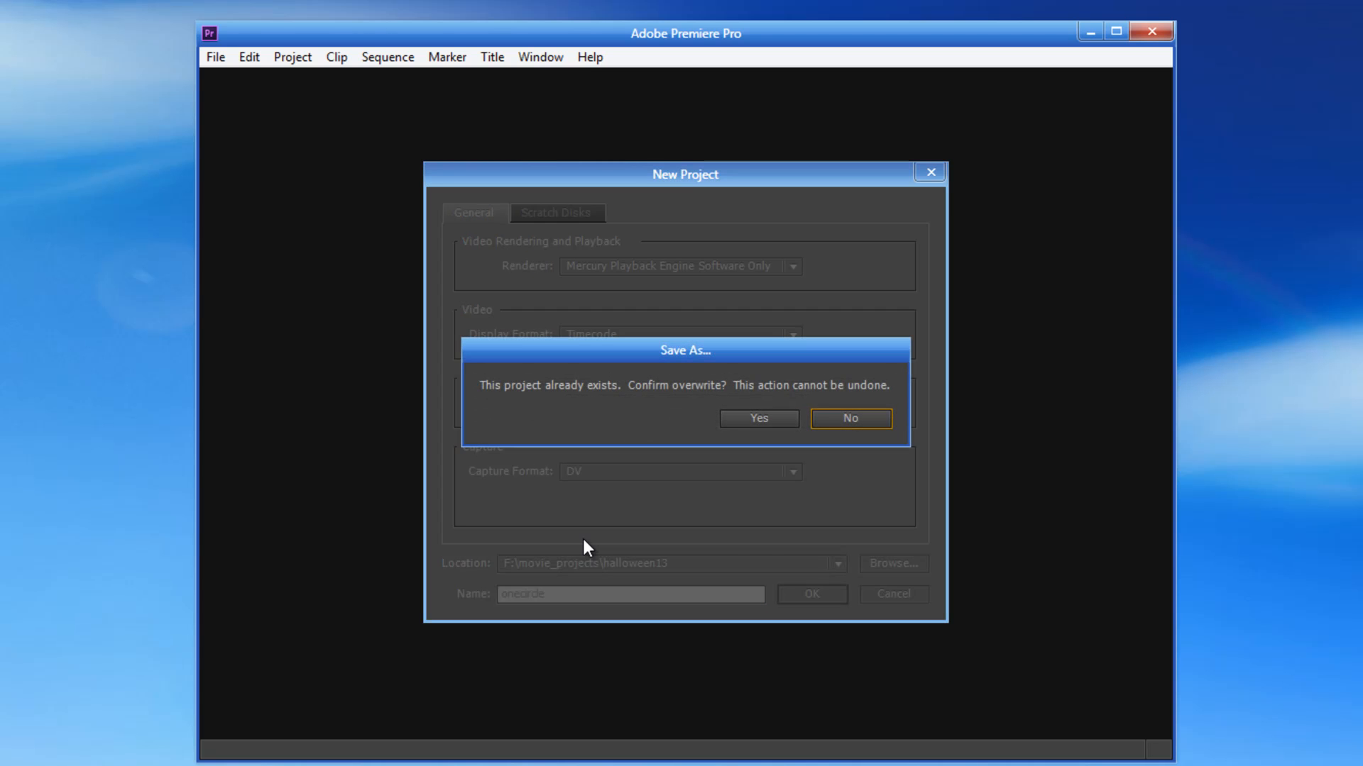
pyautogui.click(781, 417)
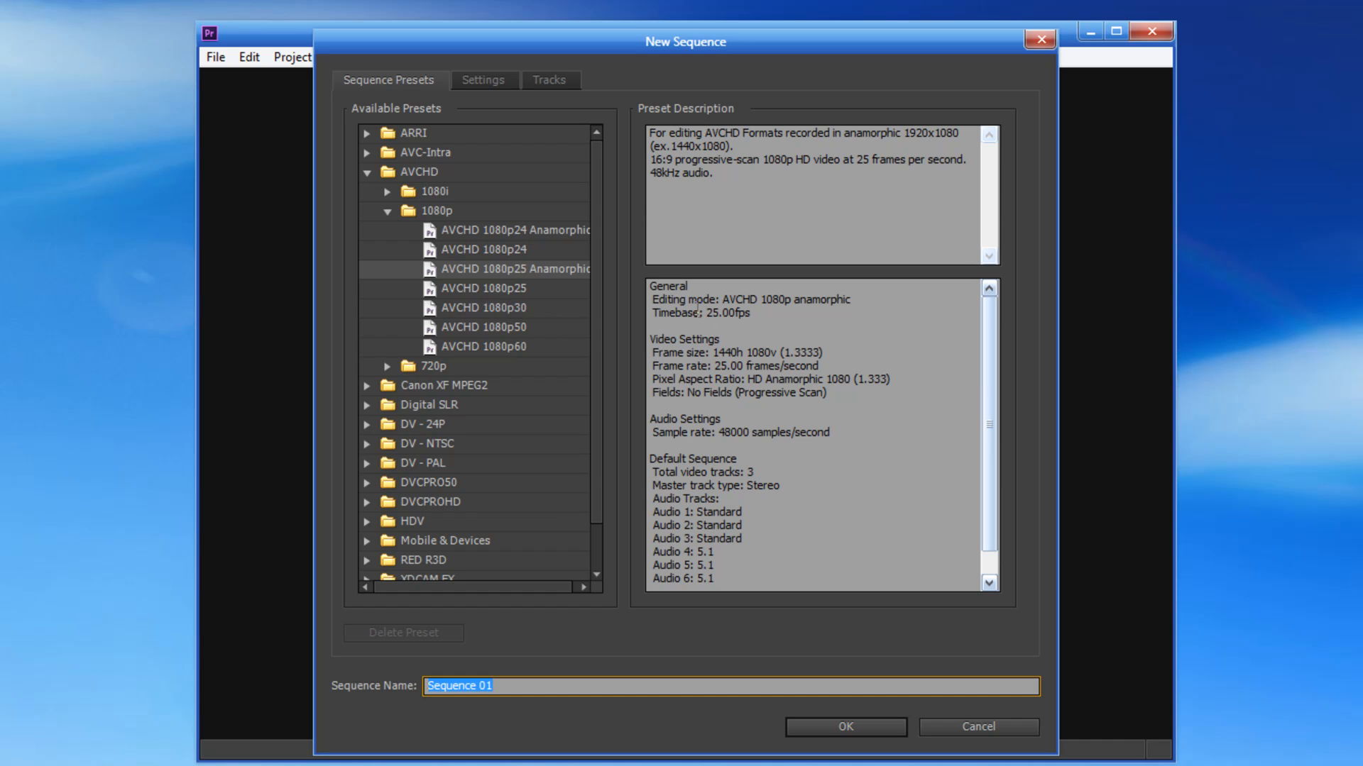
# Step: Examine the AVCHD presets and the AVCHD 1080p25 Anamorphic preset description in the new sequence dialog
pyautogui.moveTo(654, 294); pyautogui.dragTo(789, 569)
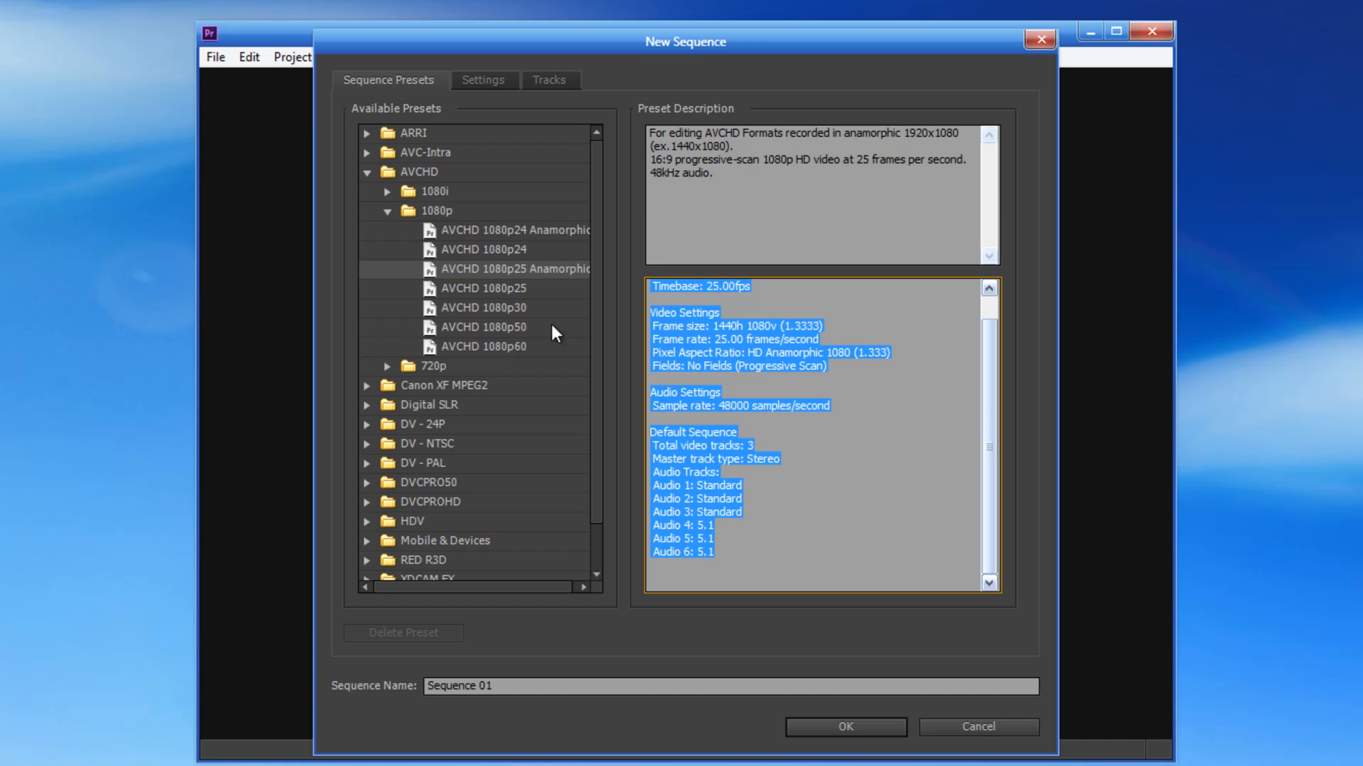
pyautogui.moveTo(592, 466); pyautogui.dragTo(602, 313)
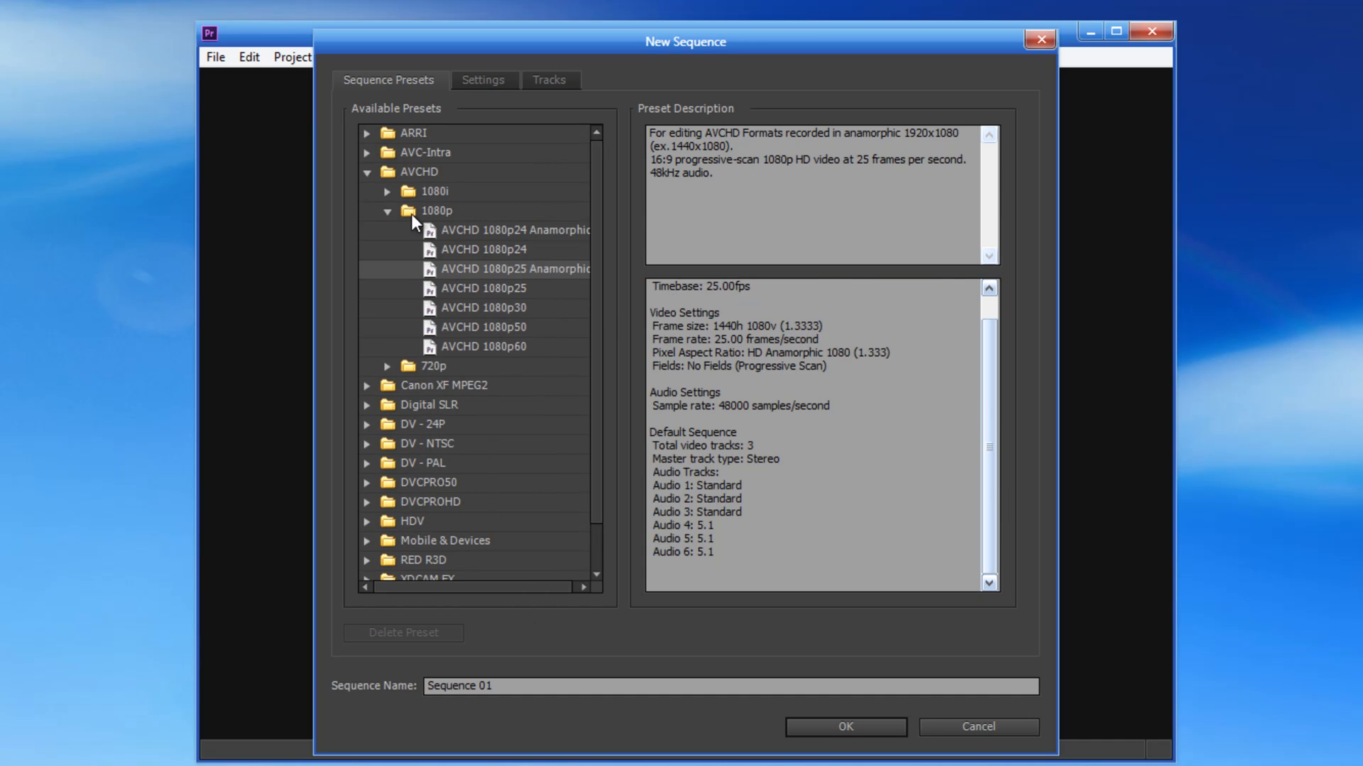
pyautogui.click(367, 149)
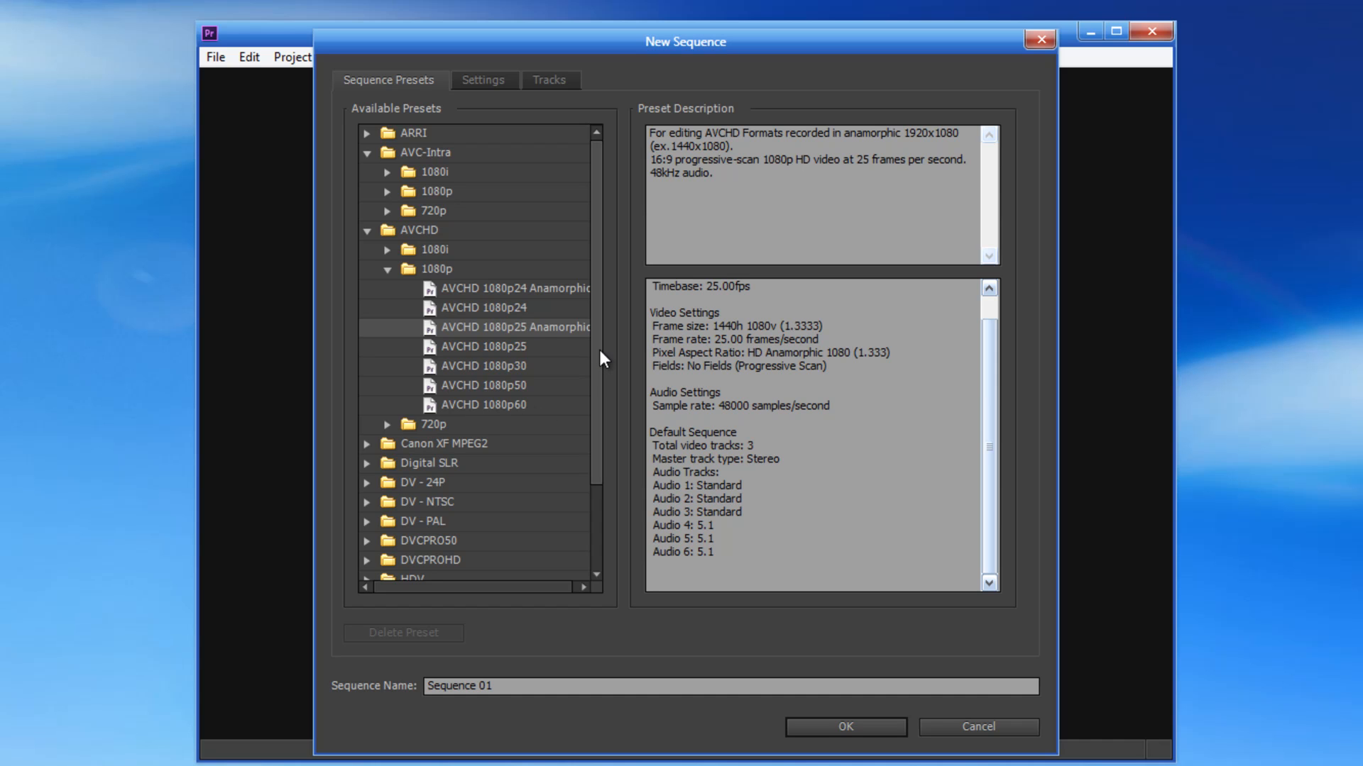
pyautogui.moveTo(595, 352); pyautogui.dragTo(586, 427)
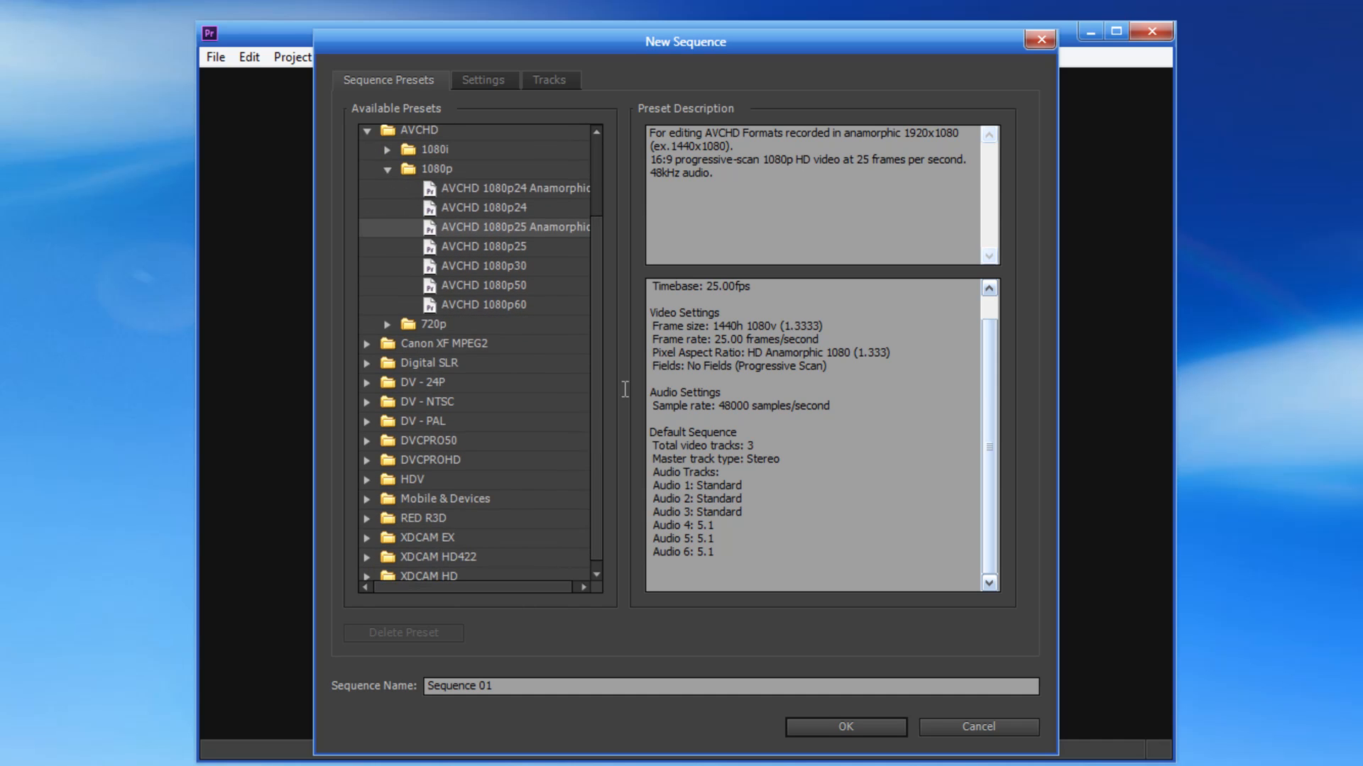
pyautogui.moveTo(672, 303); pyautogui.dragTo(749, 556)
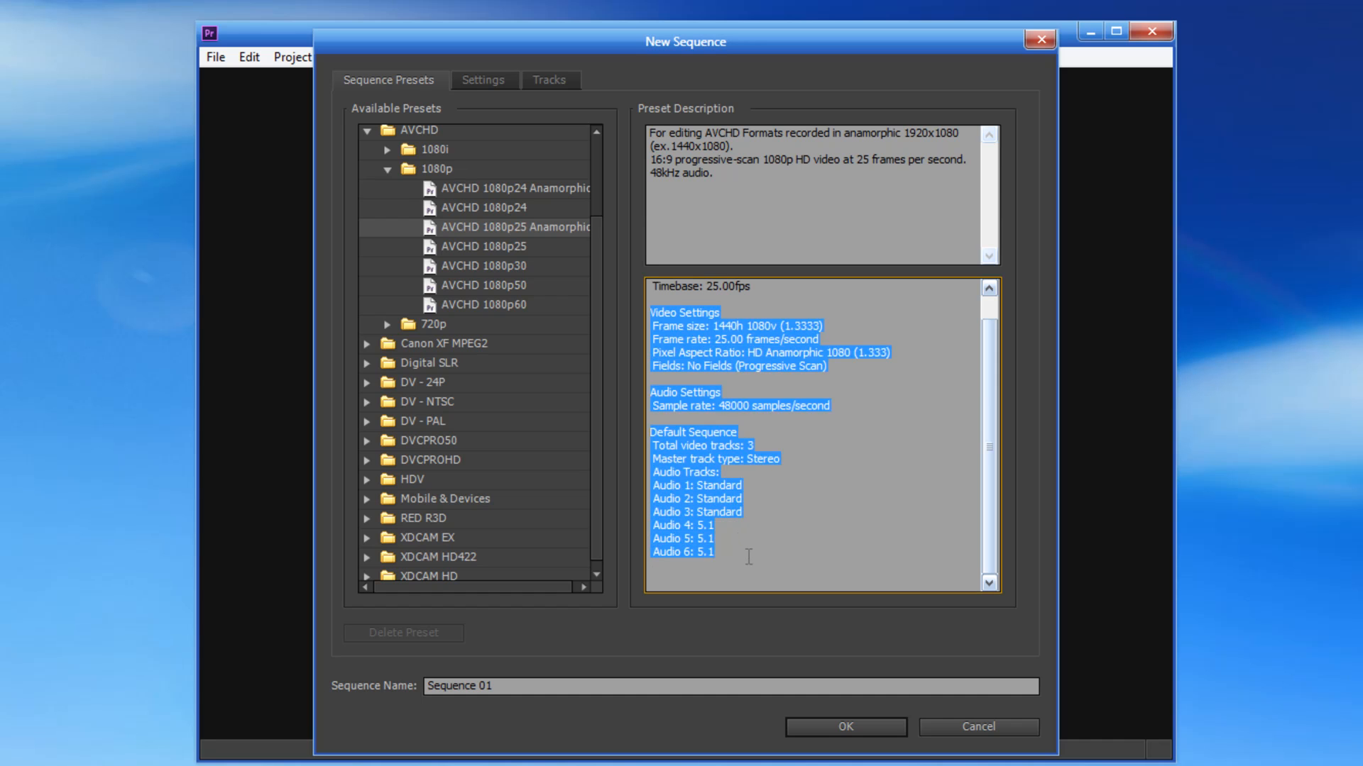
pyautogui.click(706, 320)
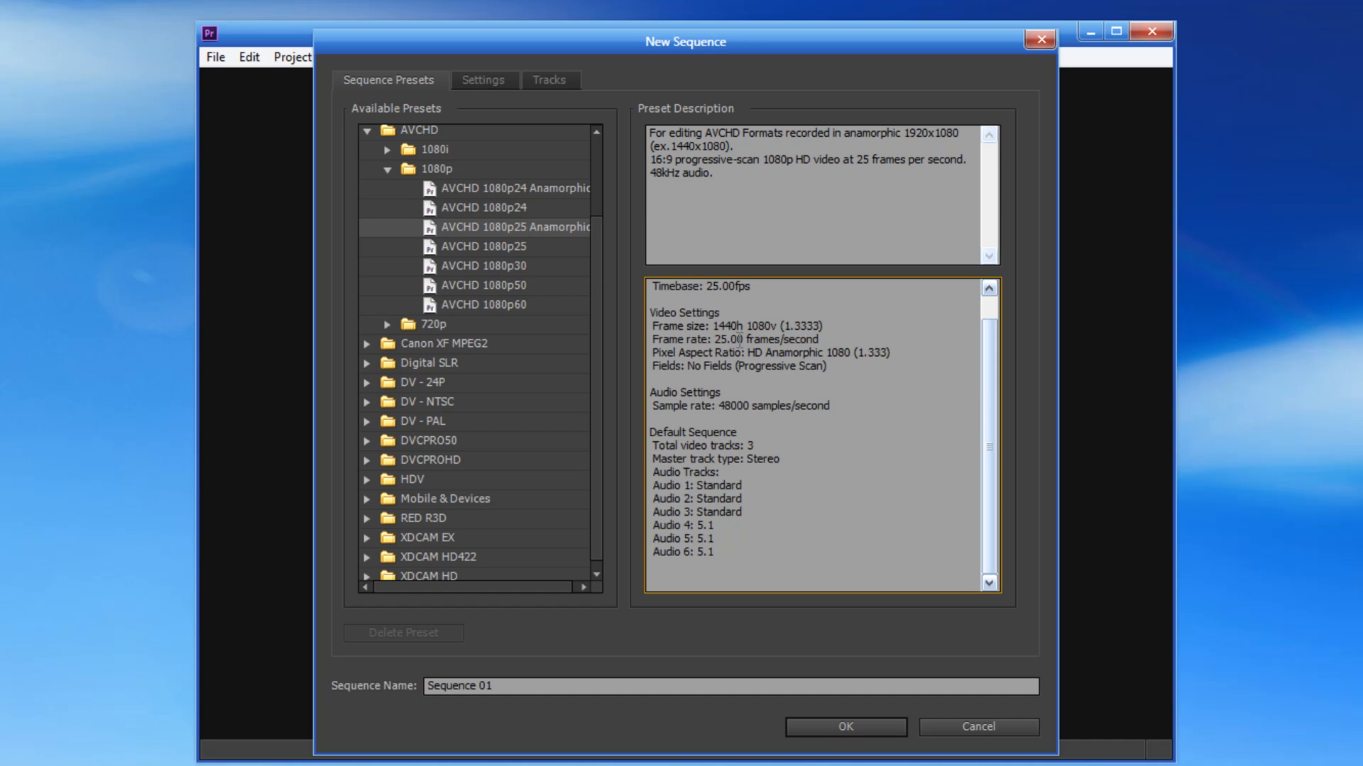
pyautogui.moveTo(671, 311); pyautogui.dragTo(767, 535)
pyautogui.click(791, 349)
pyautogui.moveTo(650, 470); pyautogui.dragTo(731, 553)
pyautogui.click(751, 513)
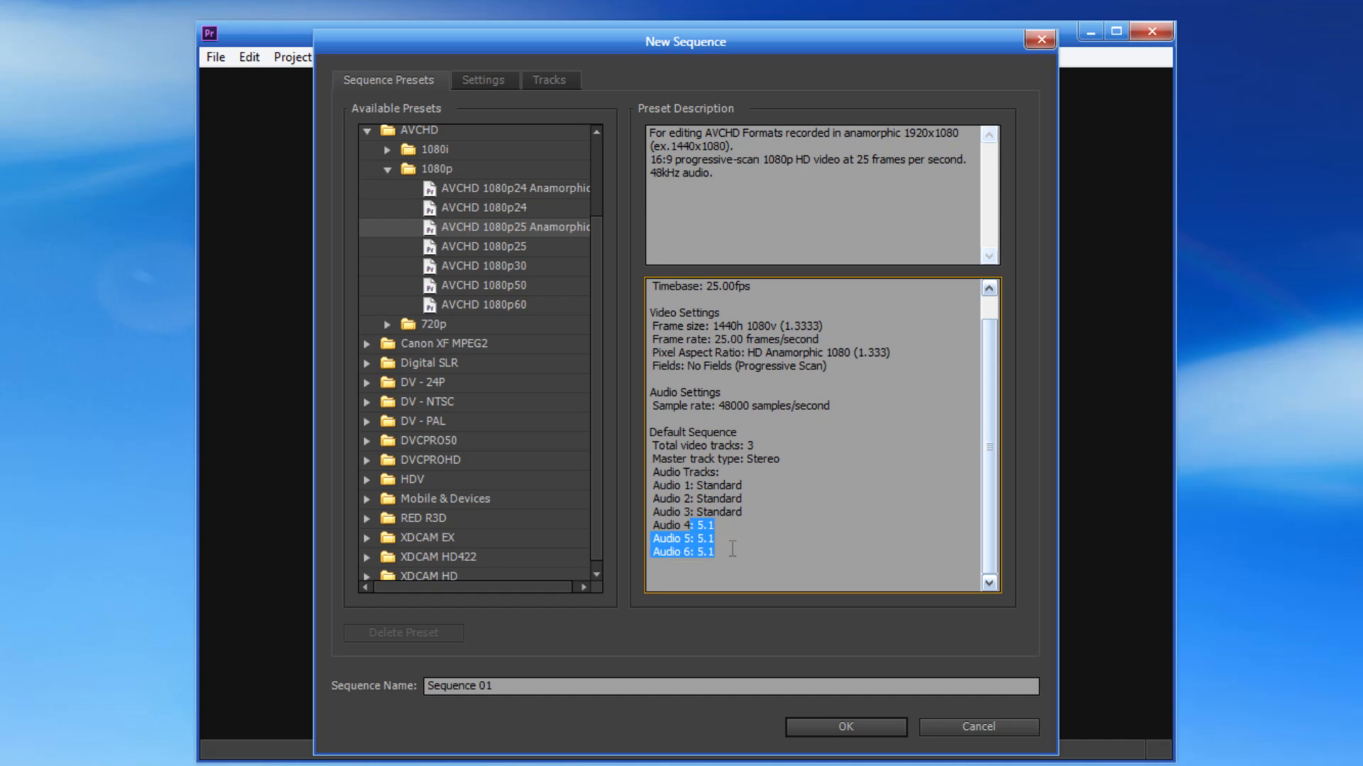
pyautogui.moveTo(700, 477); pyautogui.dragTo(763, 506)
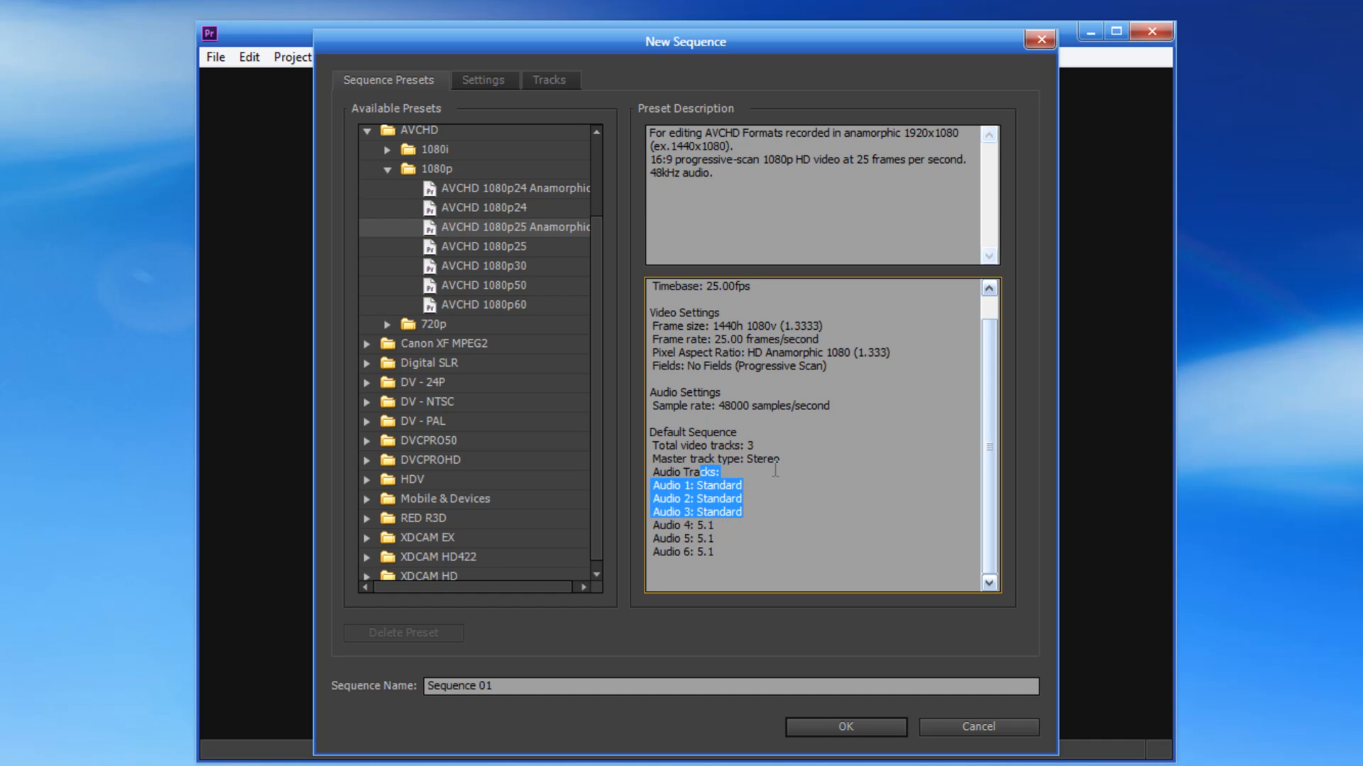
pyautogui.click(767, 471)
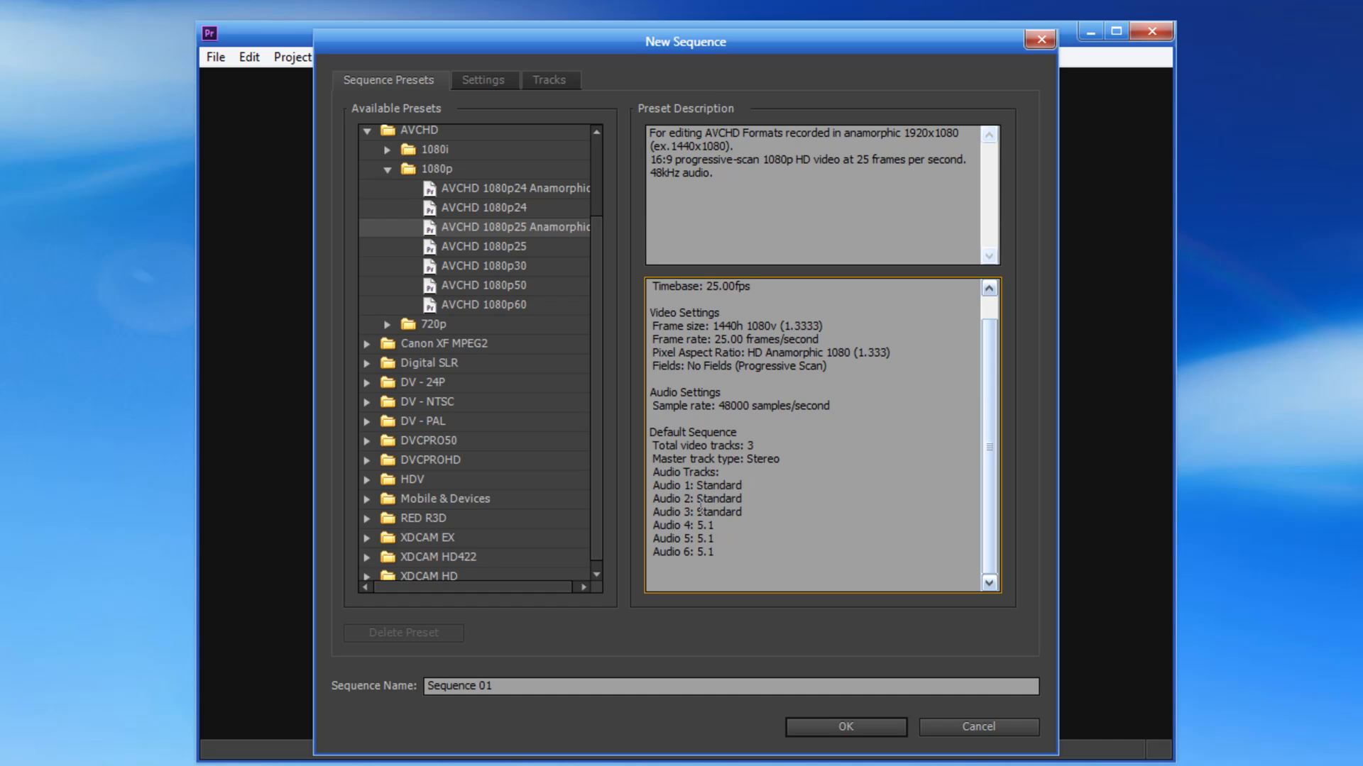
# Step: Create Sequence 01 with the AVCHD 1080p25 Anamorphic preset and maximize the program window
pyautogui.click(846, 727)
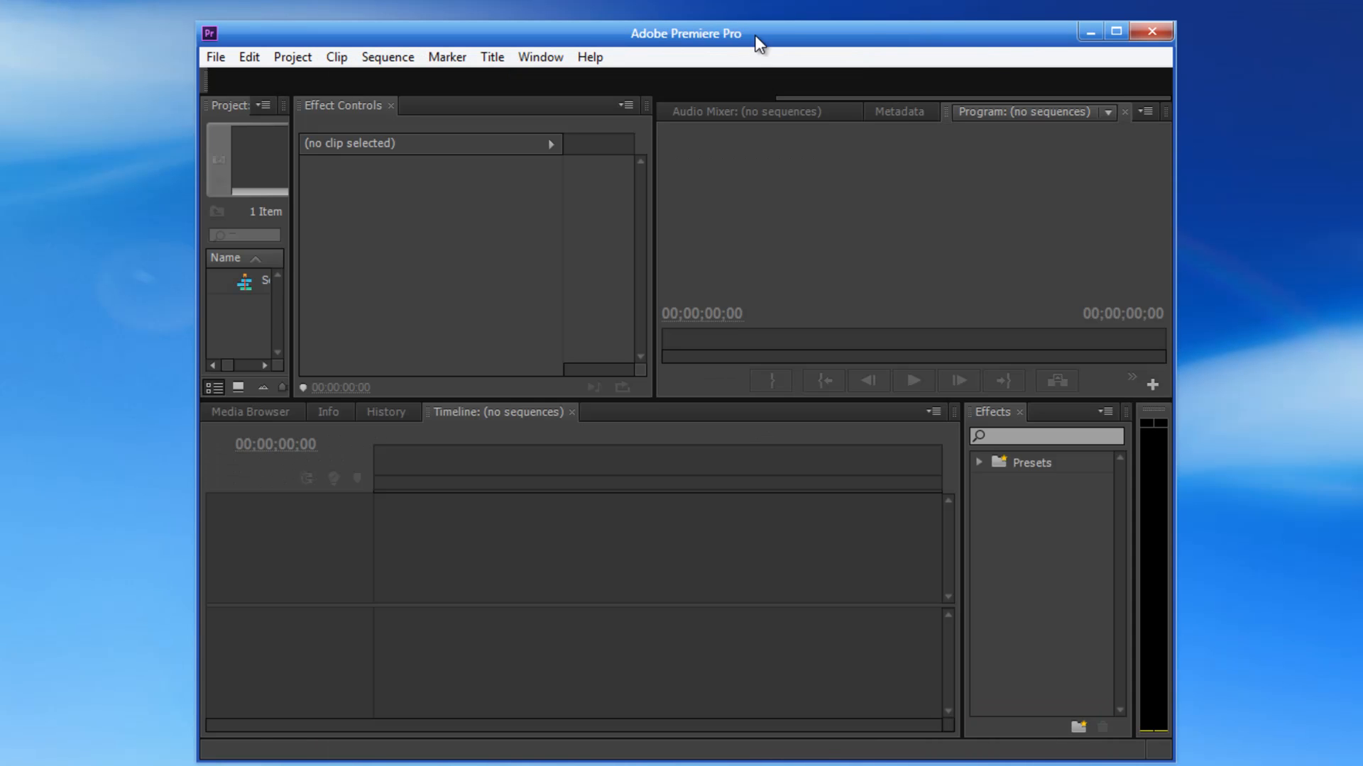
pyautogui.moveTo(755, 35); pyautogui.dragTo(603, 1)
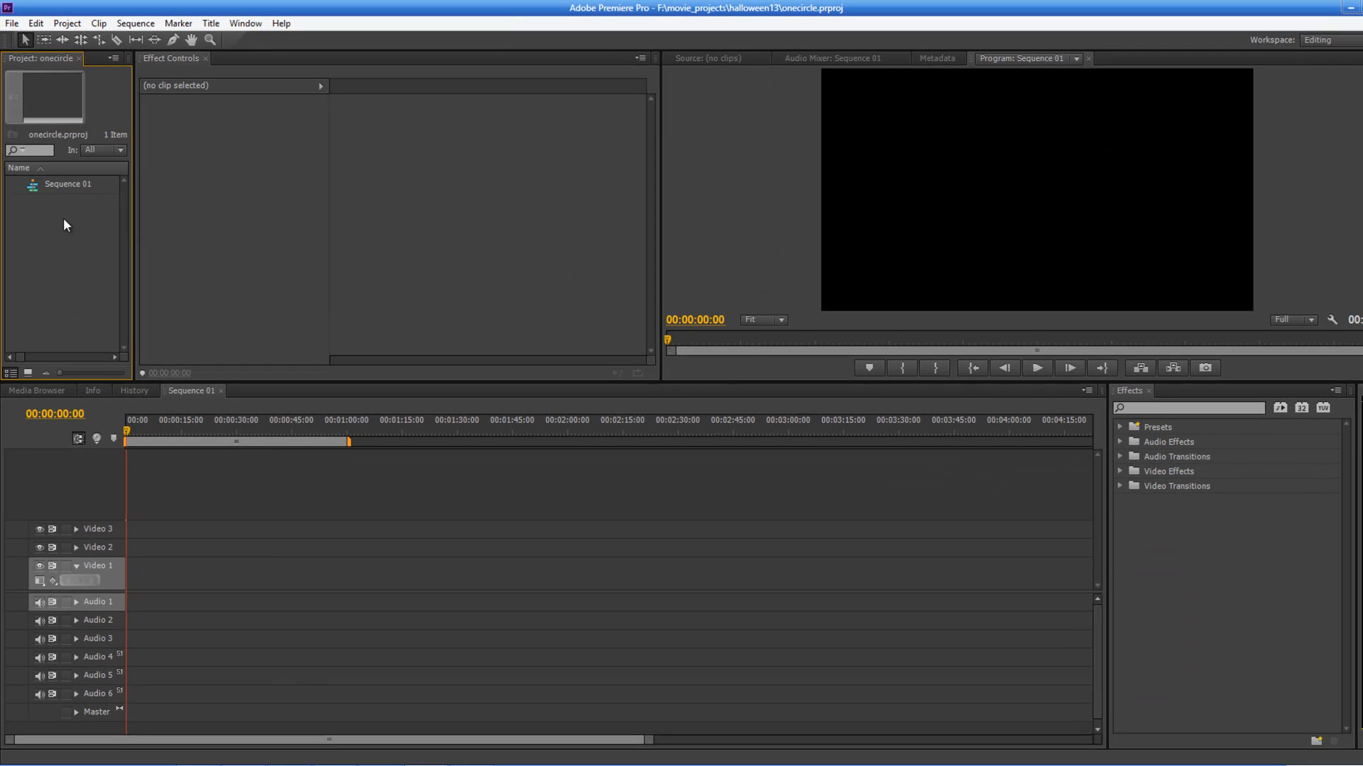
# Step: Import one_circlep1.jpg and one_circlep2.jpg from My Pictures into the project
pyautogui.rightClick(63, 218)
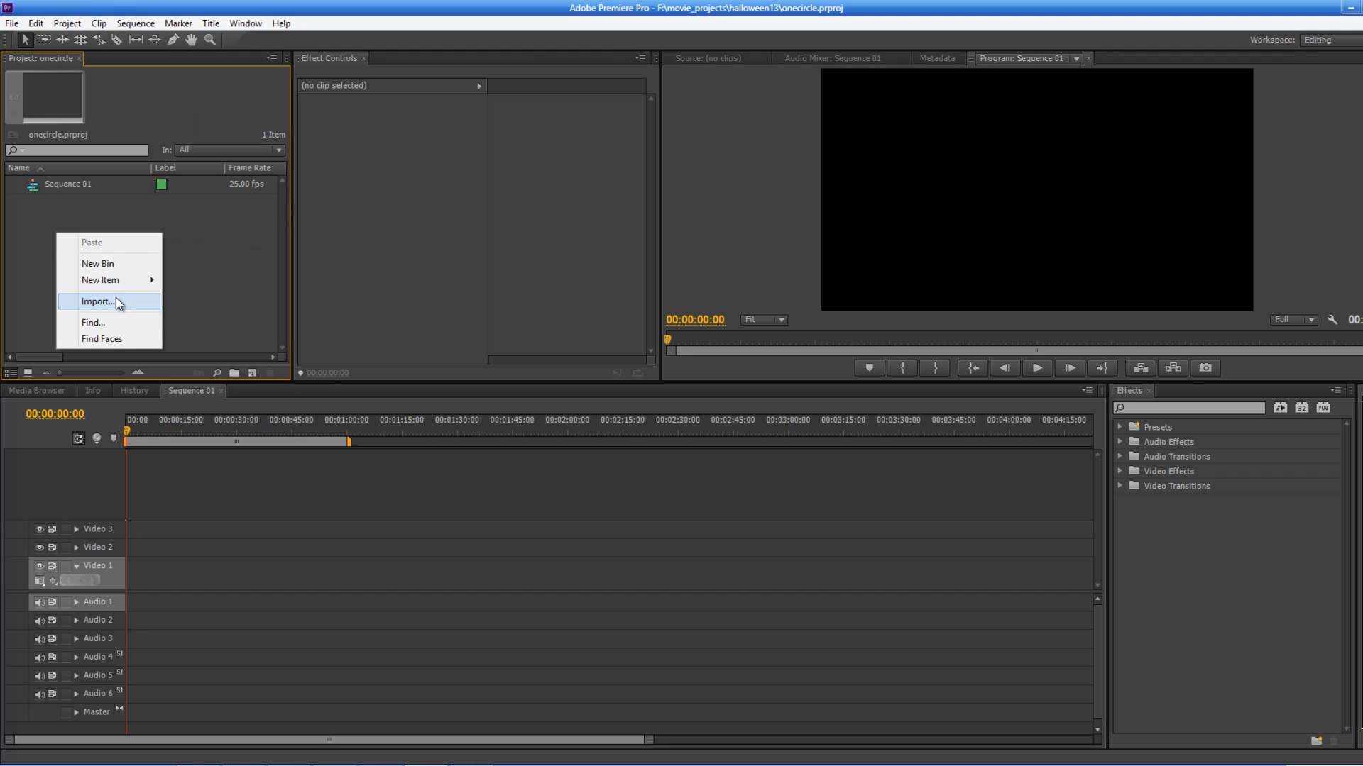
pyautogui.rightClick(27, 212)
pyautogui.click(74, 280)
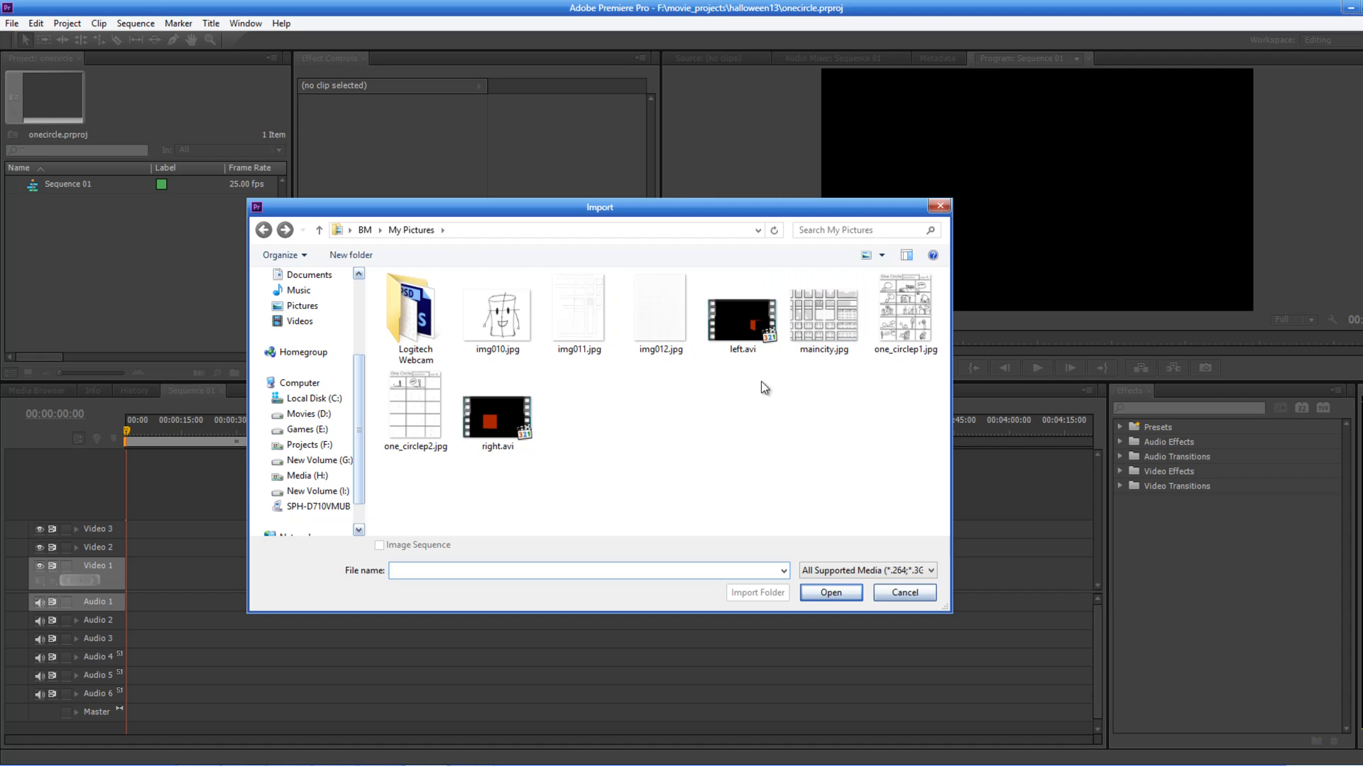
pyautogui.moveTo(357, 388); pyautogui.dragTo(354, 310)
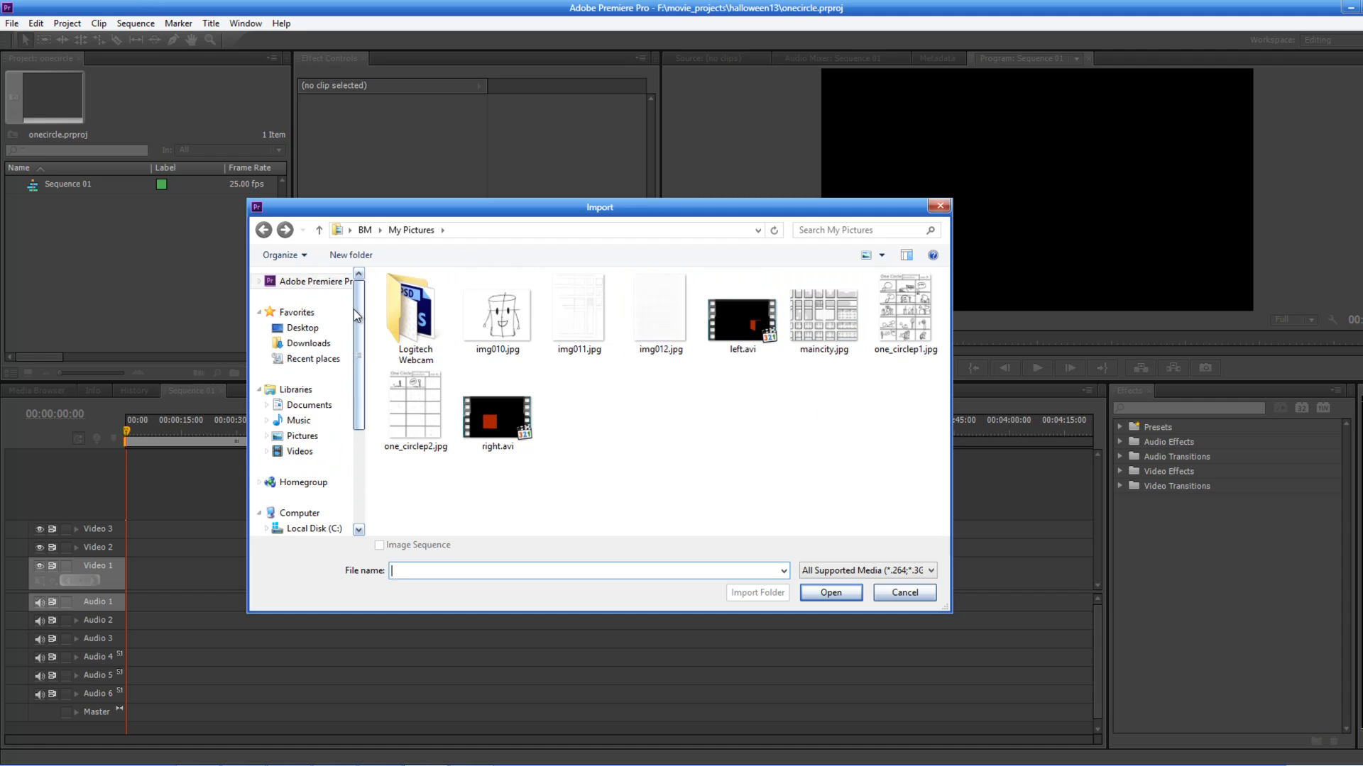
pyautogui.click(352, 234)
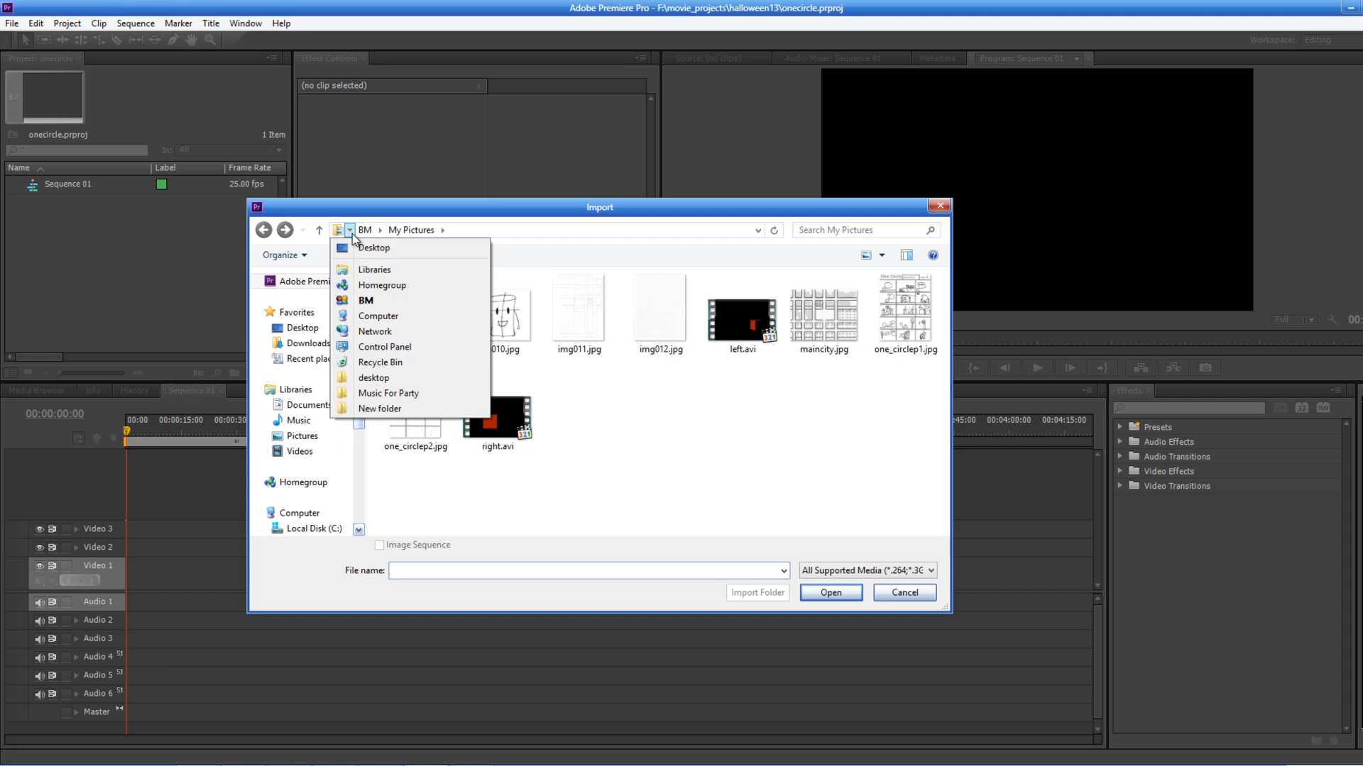
pyautogui.moveTo(359, 236)
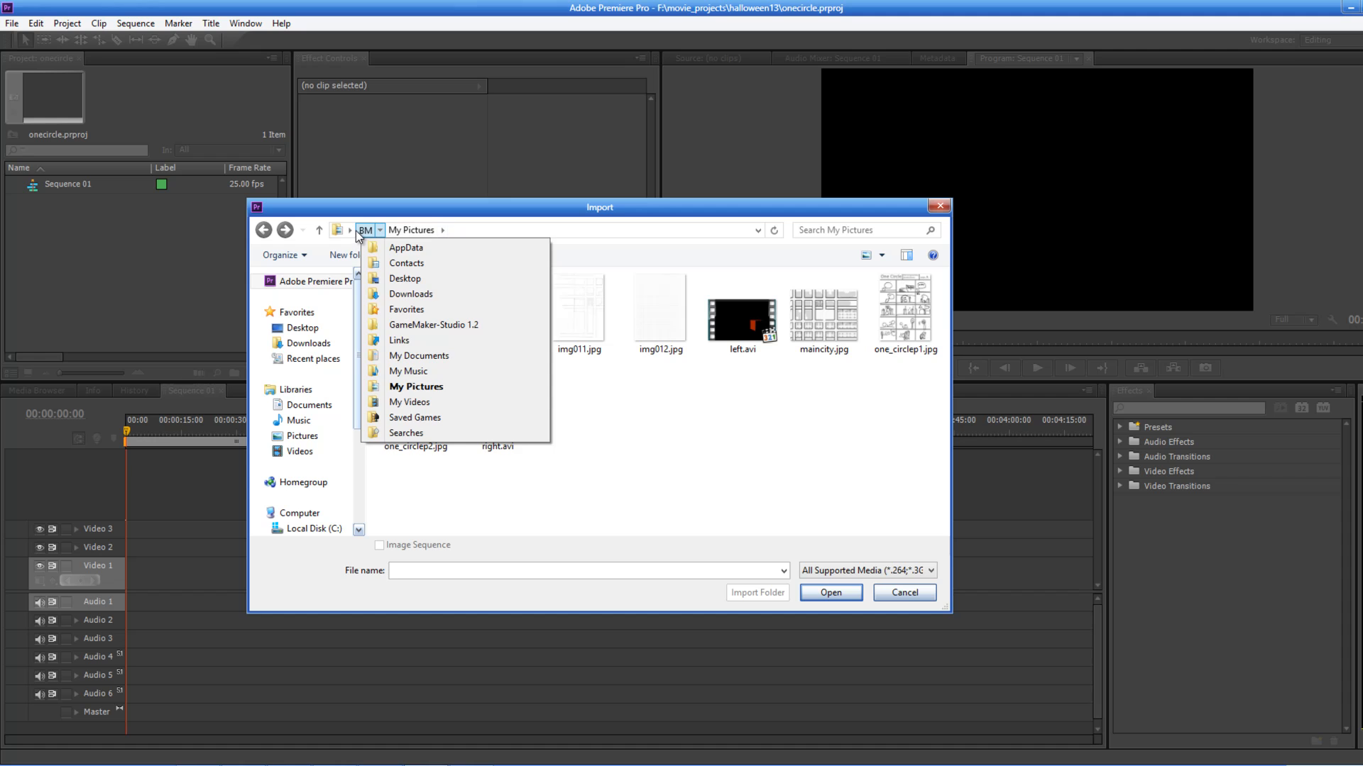
pyautogui.click(350, 231)
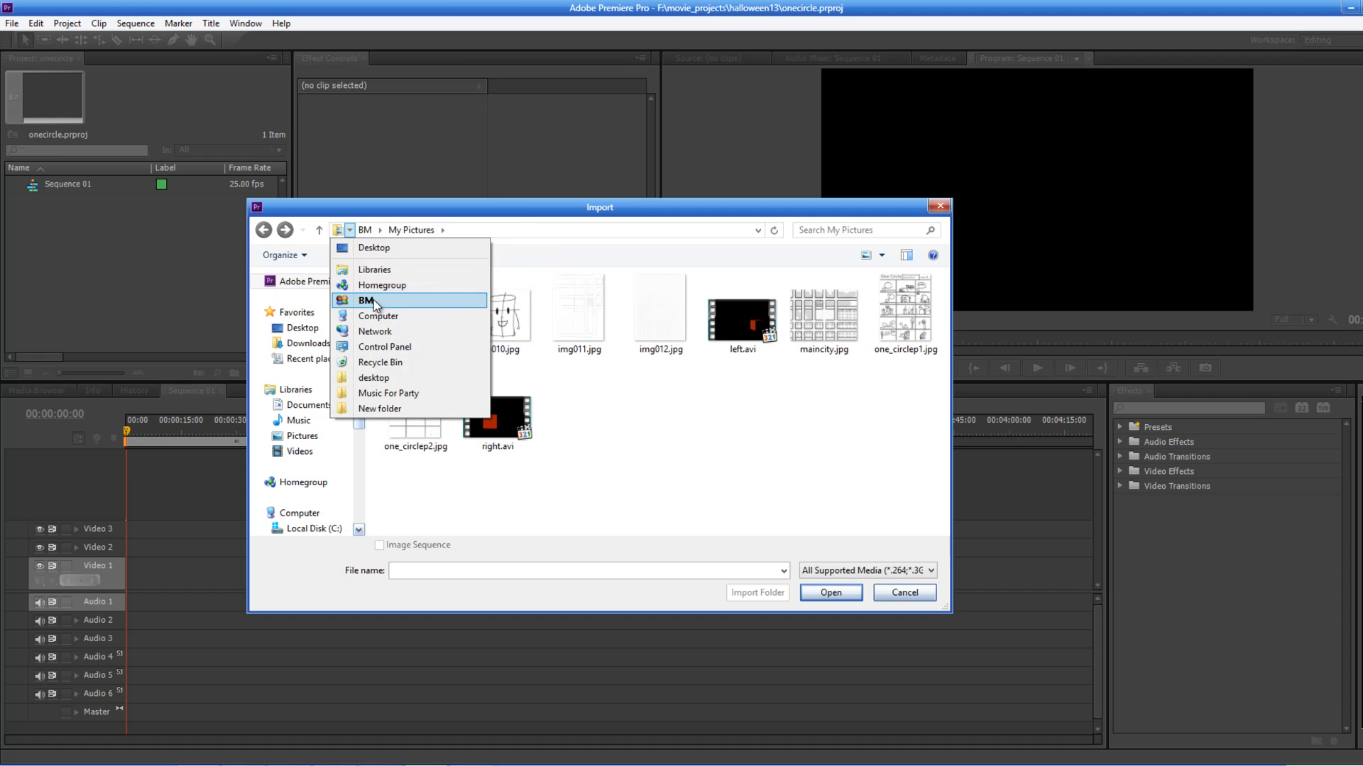
pyautogui.click(758, 411)
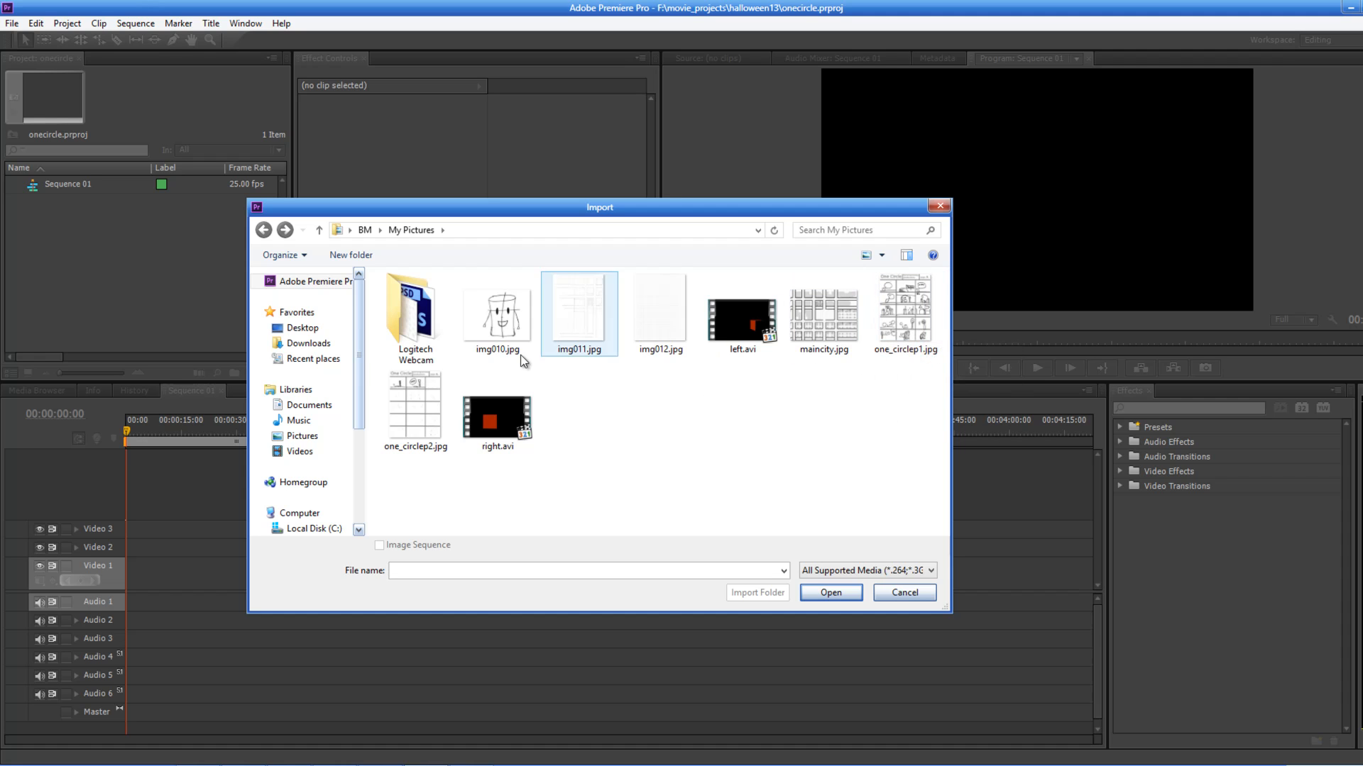
pyautogui.click(883, 334)
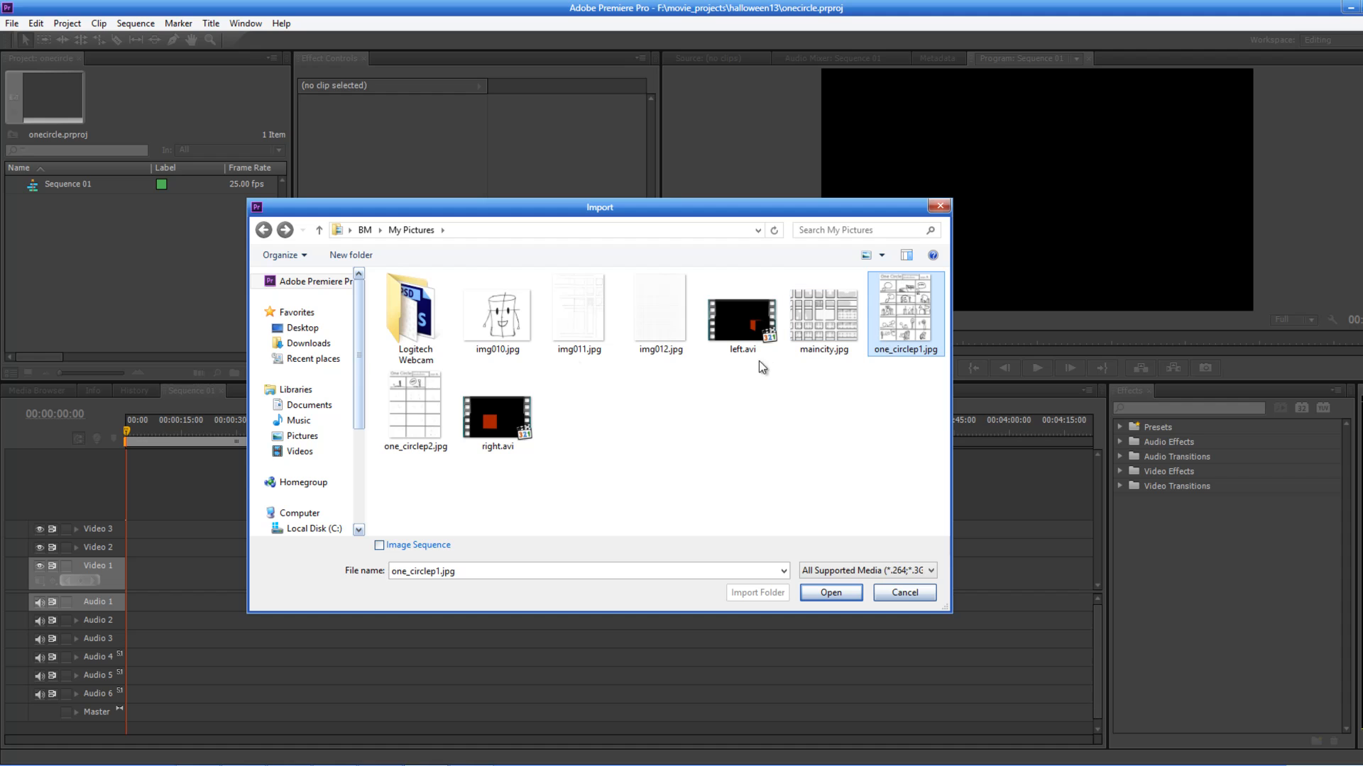
pyautogui.keyDown('ctrl'); pyautogui.click(431, 406); pyautogui.keyUp('ctrl')
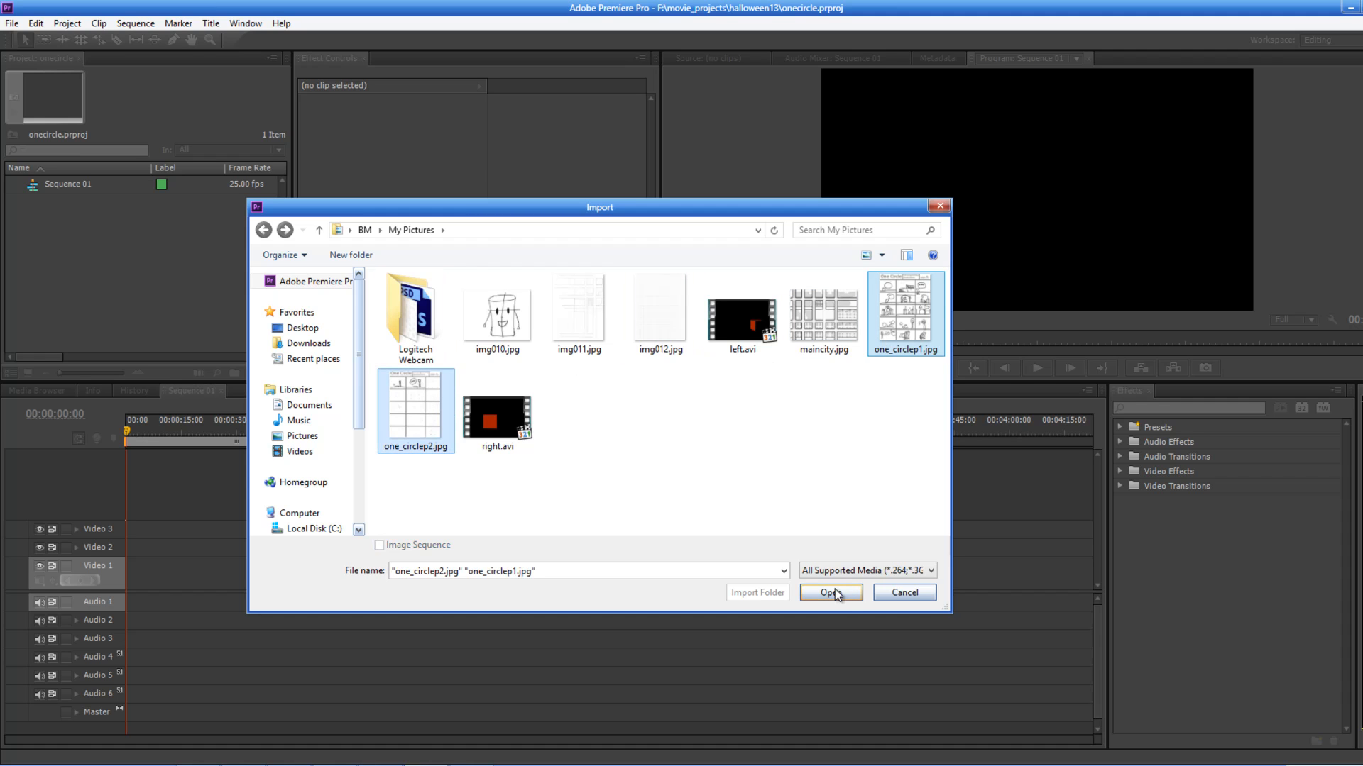
pyautogui.click(832, 594)
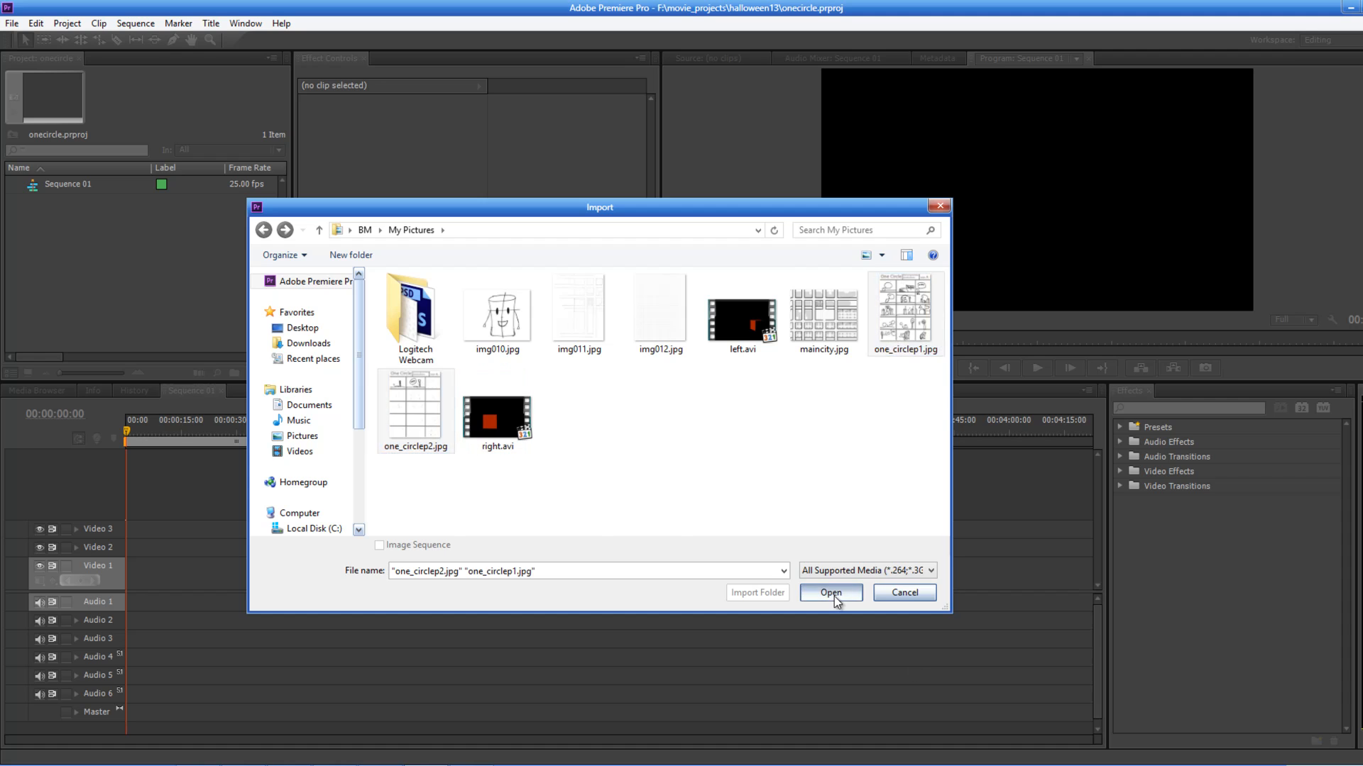
# Step: Place one_circlep1.jpg at the start of the Video 1 track
pyautogui.click(88, 182)
pyautogui.moveTo(88, 181); pyautogui.dragTo(135, 569)
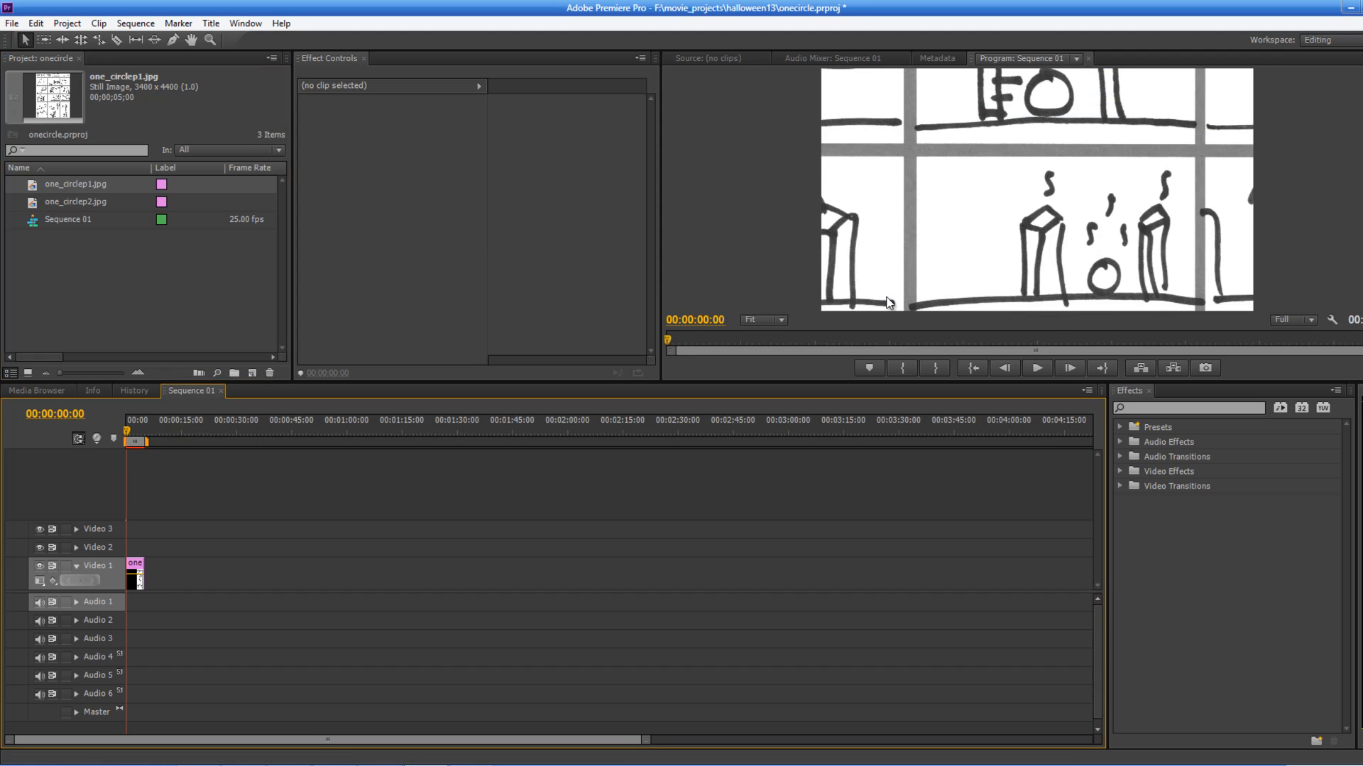
# Step: Select the clip on the timeline and turn off Uniform Scale in its Motion effect controls
pyautogui.click(137, 575)
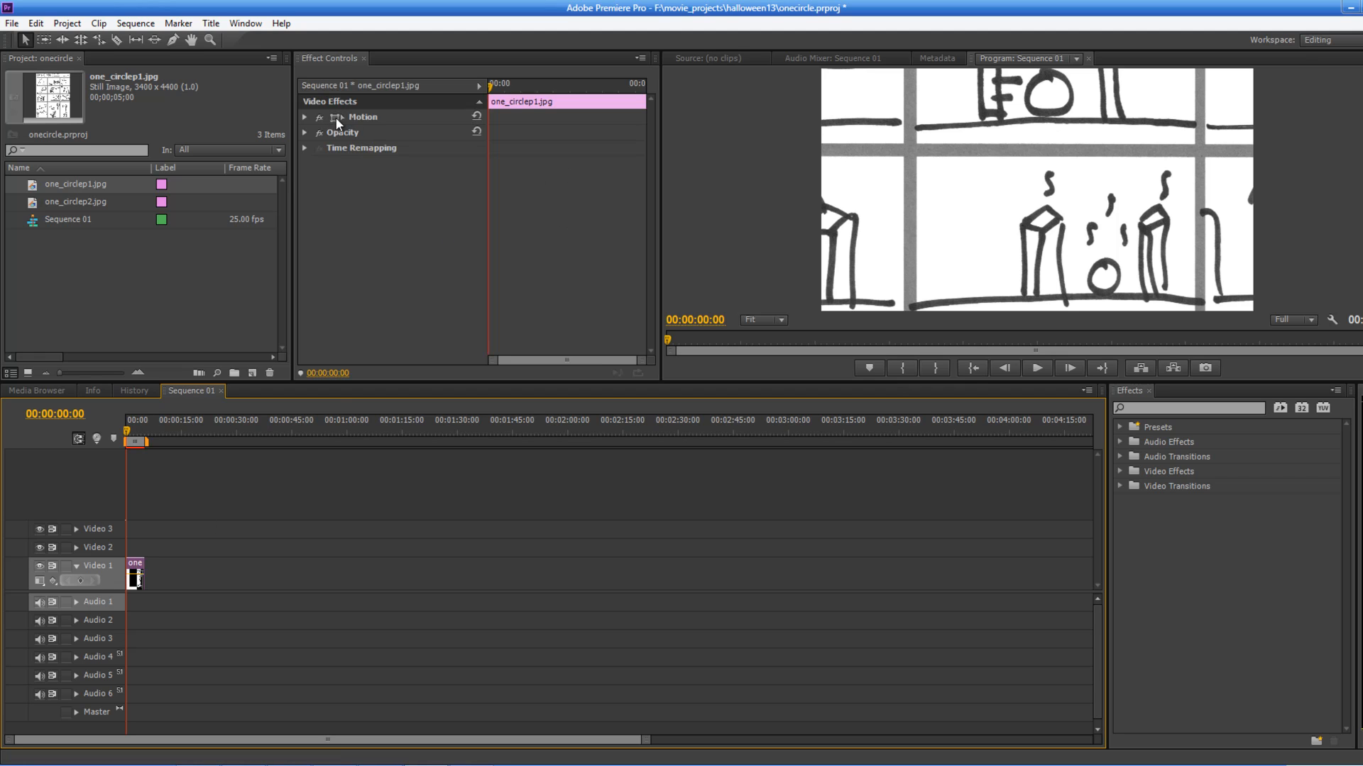
pyautogui.click(304, 117)
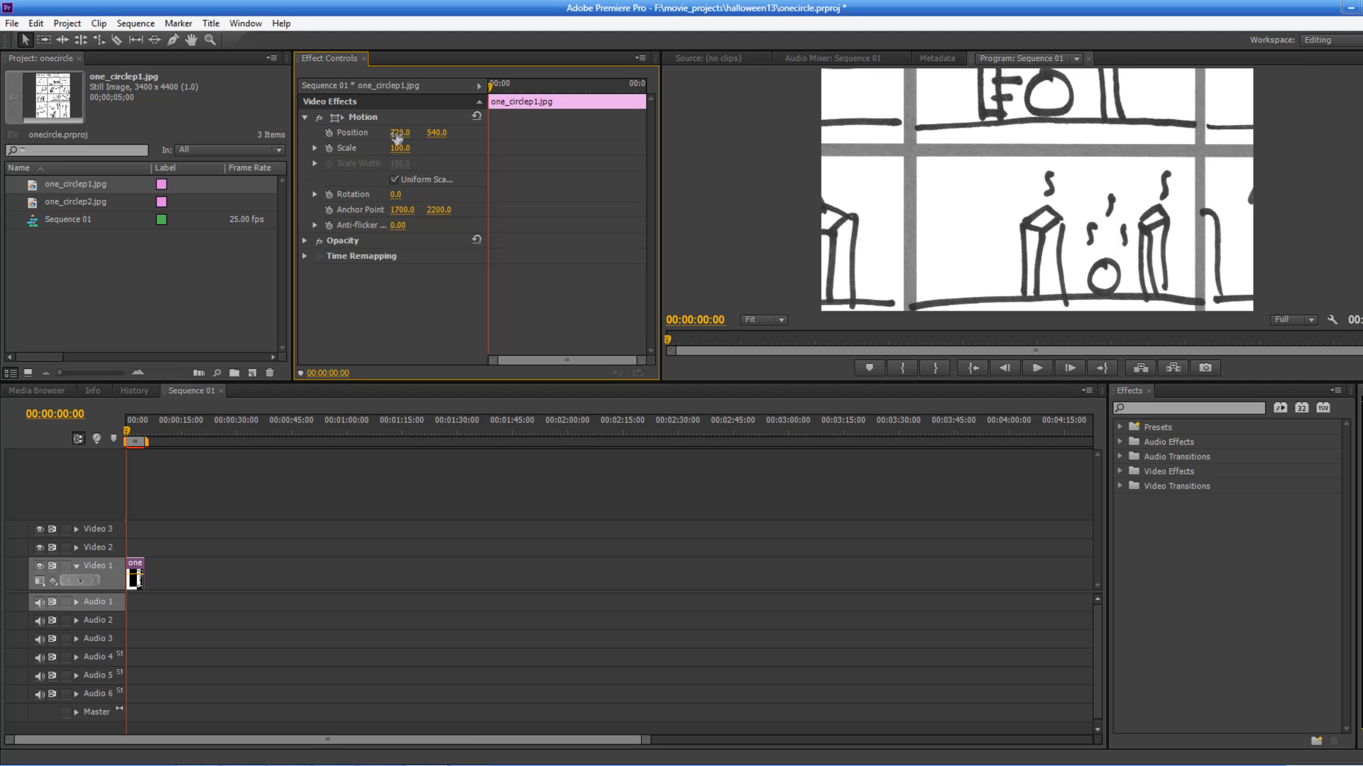
pyautogui.click(314, 148)
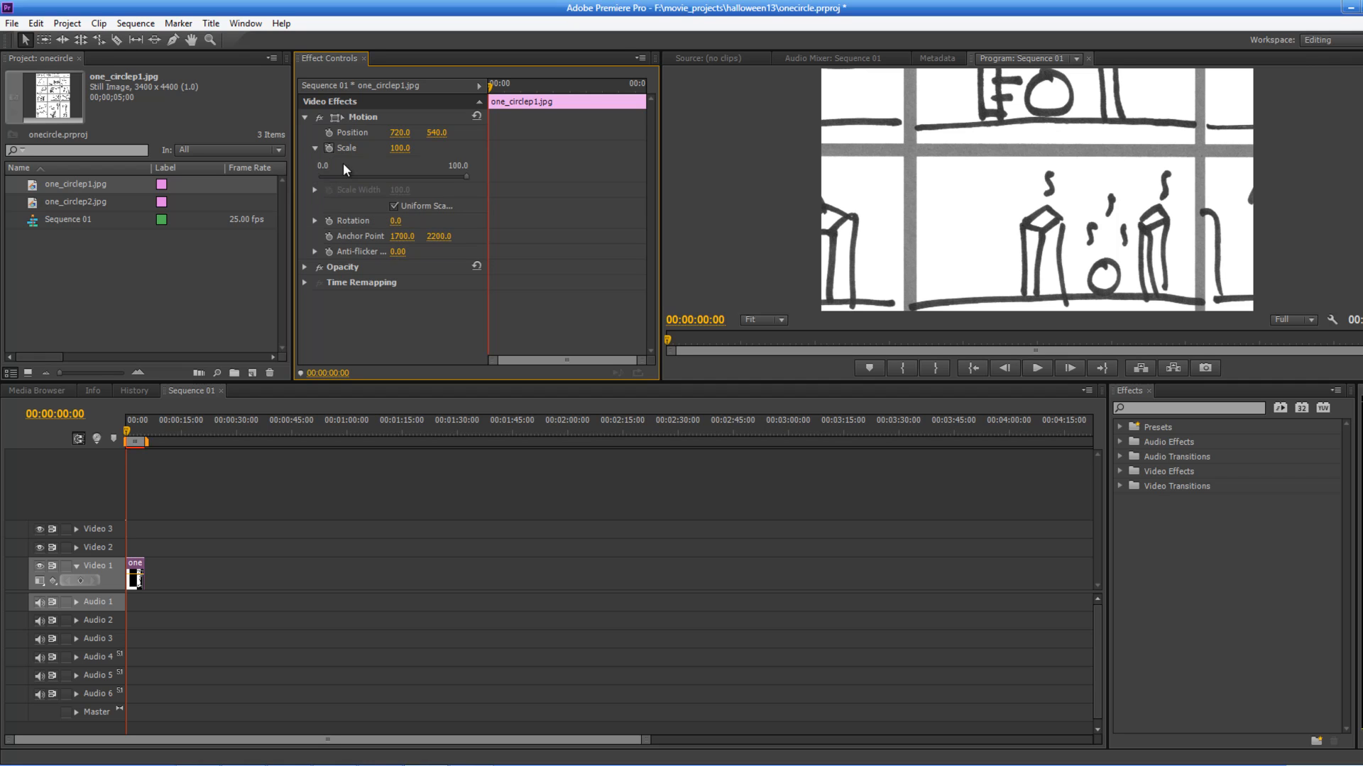
pyautogui.click(394, 209)
# Step: Frame the image's circle panel by setting Position to 2074, 3516, Scale Height to 196 and Scale Width to 163
pyautogui.moveTo(404, 137); pyautogui.dragTo(696, 167)
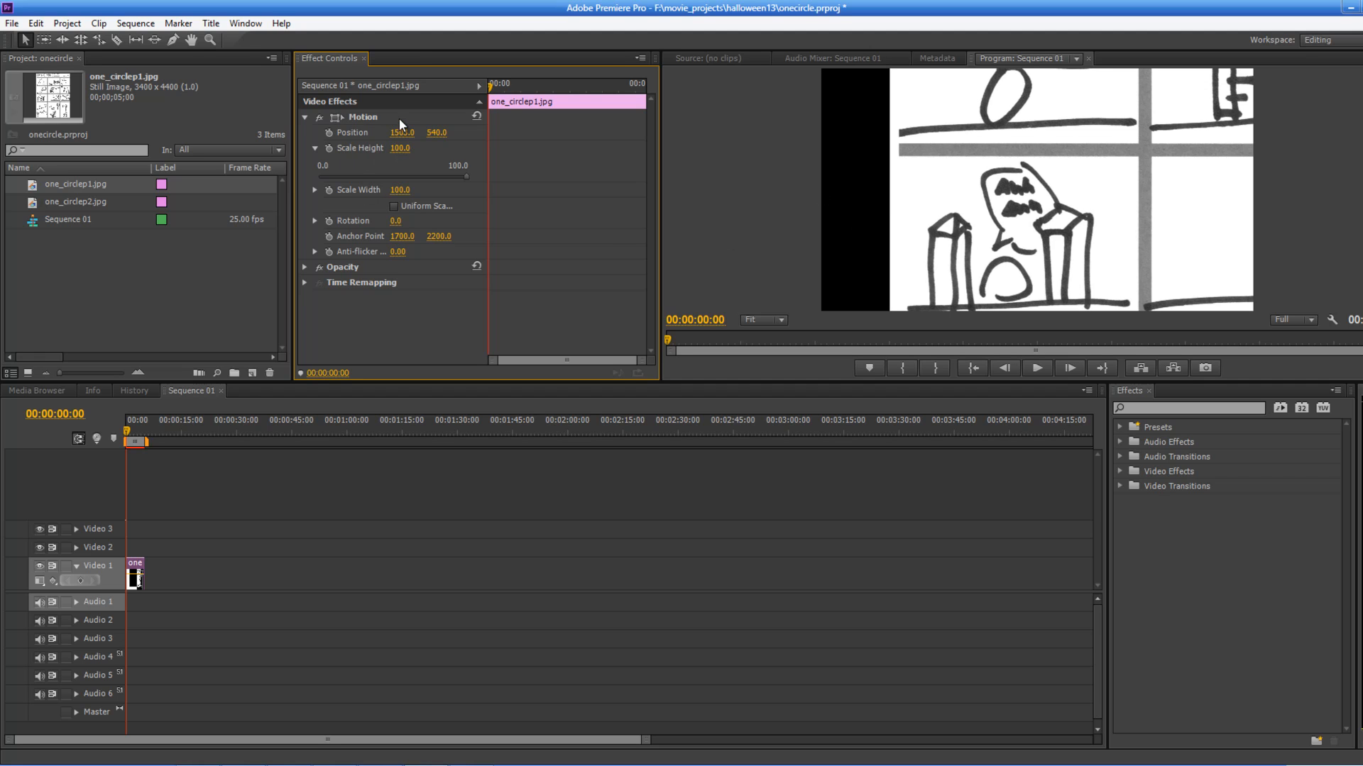
pyautogui.moveTo(516, 133); pyautogui.dragTo(999, 60)
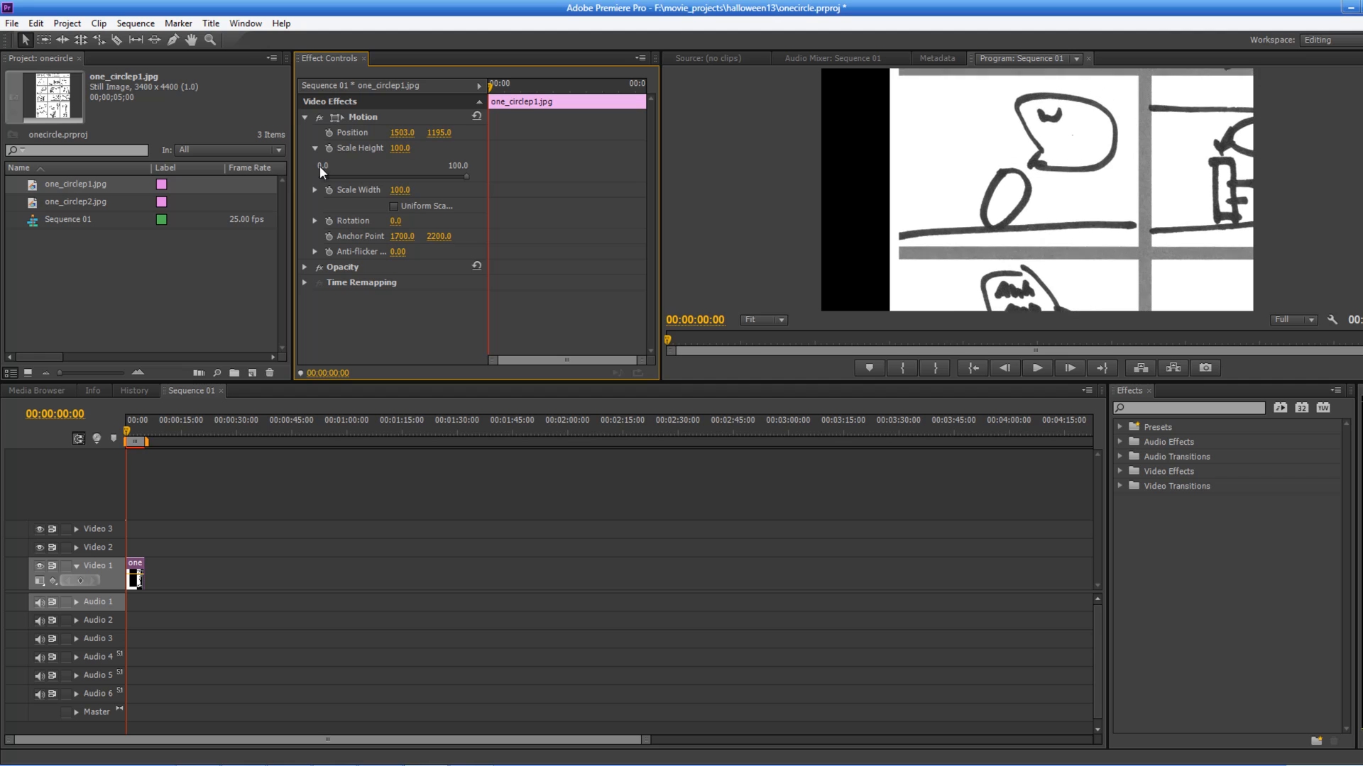
pyautogui.moveTo(436, 135); pyautogui.dragTo(1007, 91)
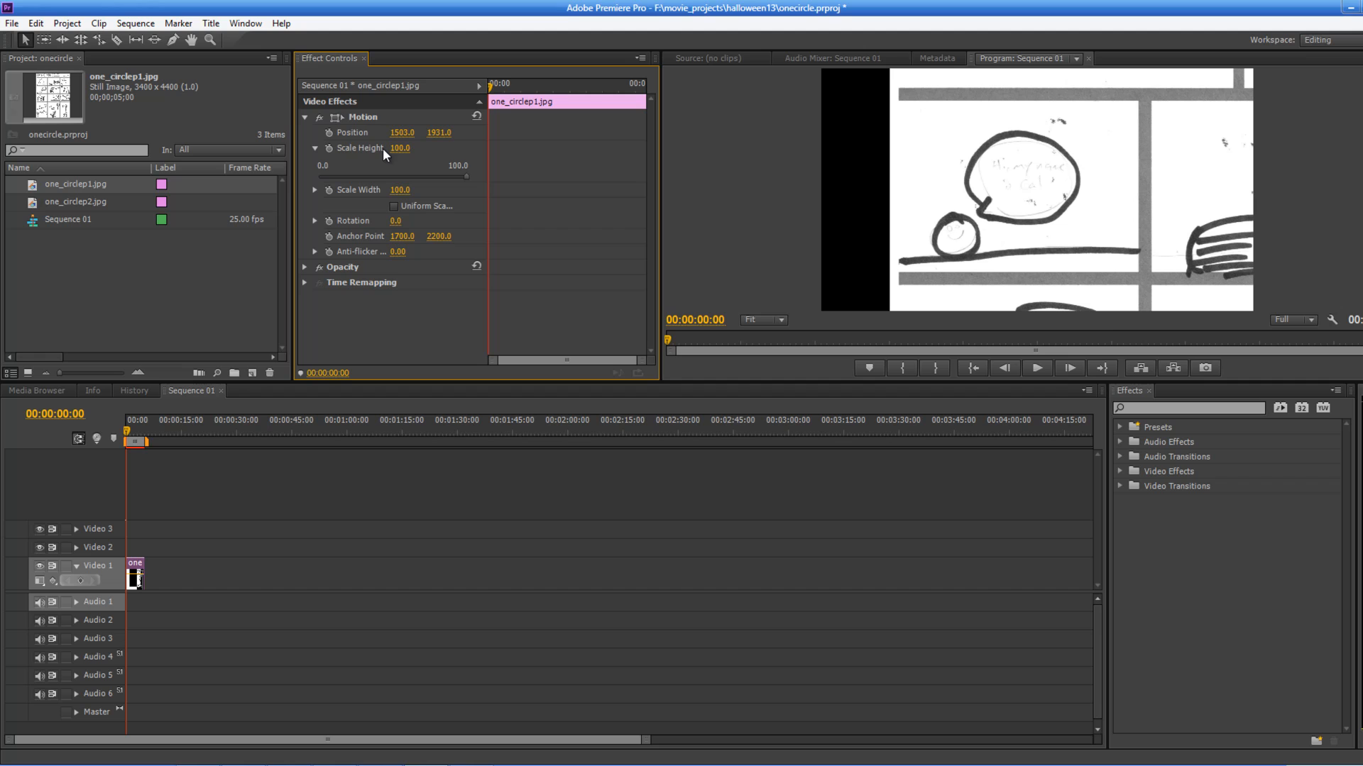
pyautogui.moveTo(402, 152); pyautogui.dragTo(560, 141)
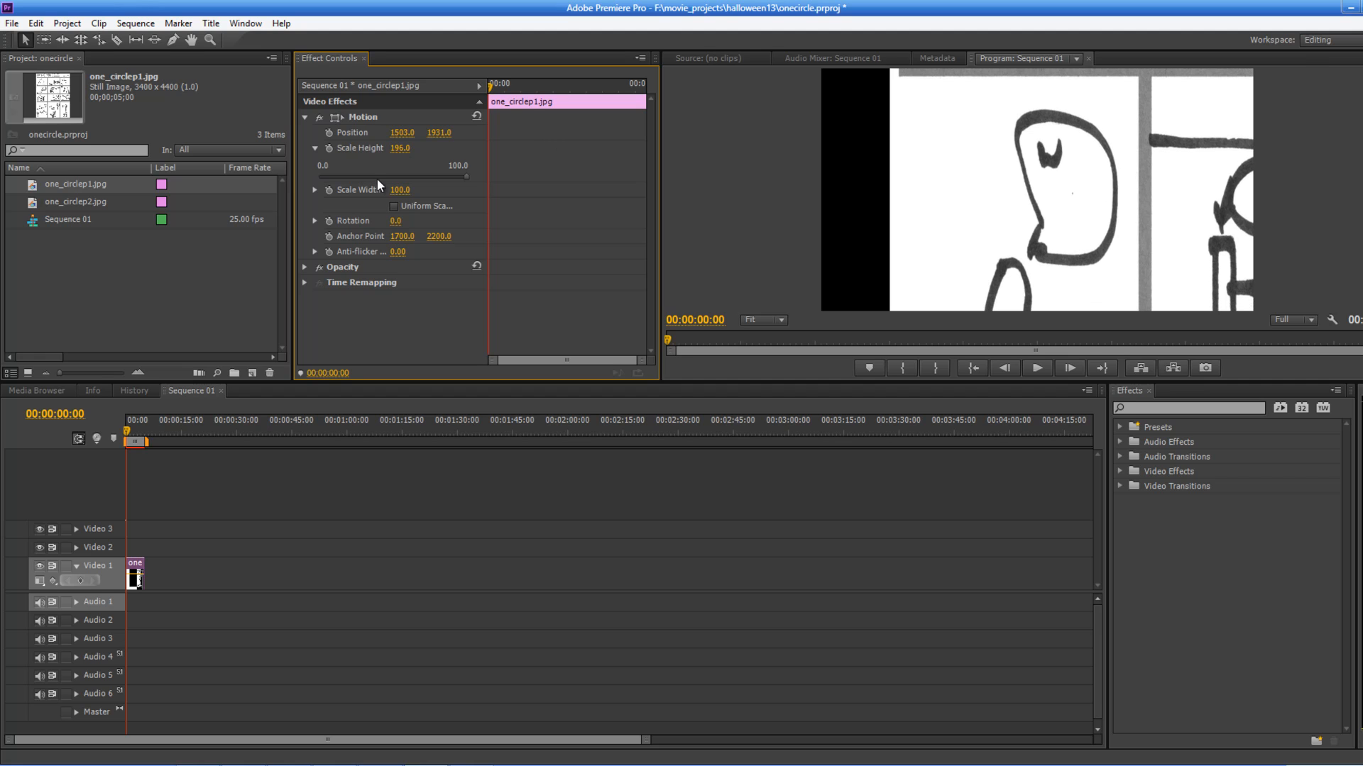
pyautogui.moveTo(399, 193); pyautogui.dragTo(582, 177)
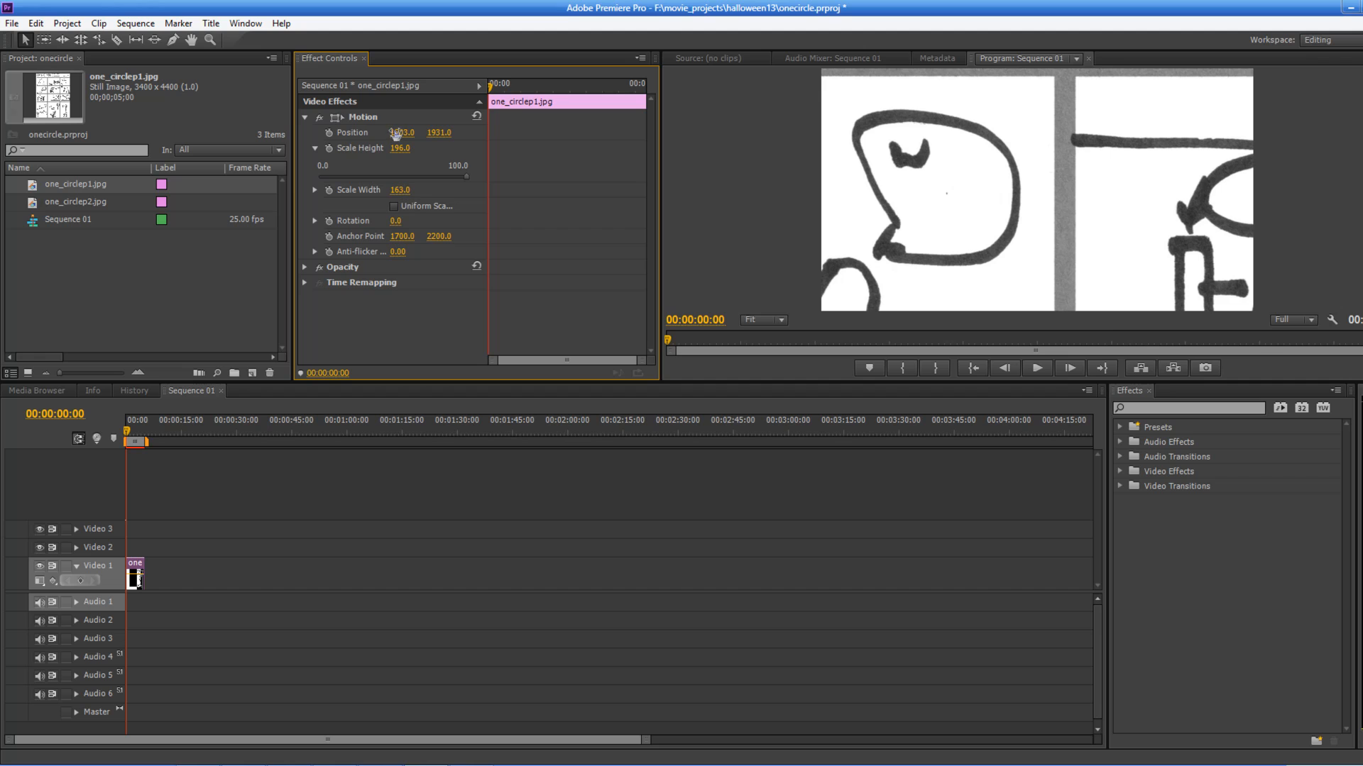
pyautogui.moveTo(469, 133); pyautogui.dragTo(1005, 193)
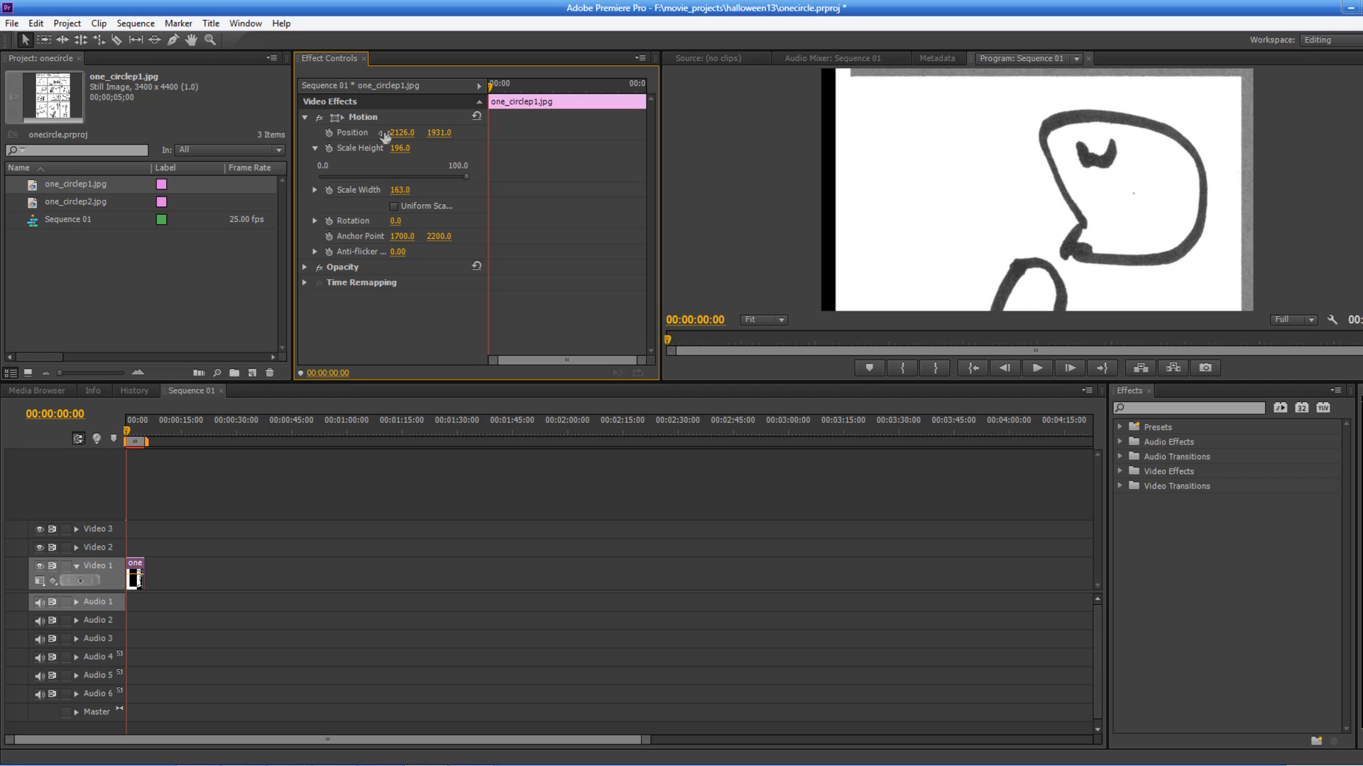
pyautogui.moveTo(359, 137); pyautogui.dragTo(303, 139)
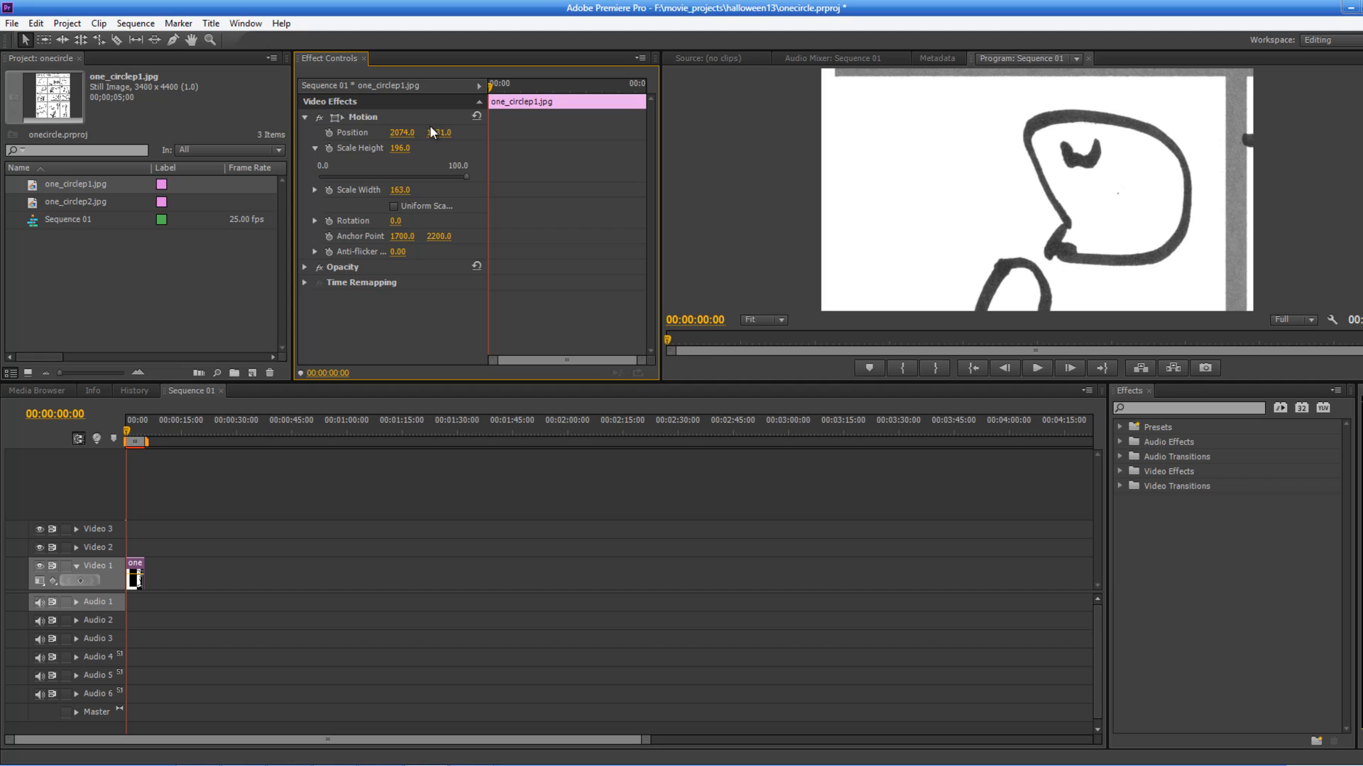
pyautogui.moveTo(450, 135); pyautogui.dragTo(652, 142)
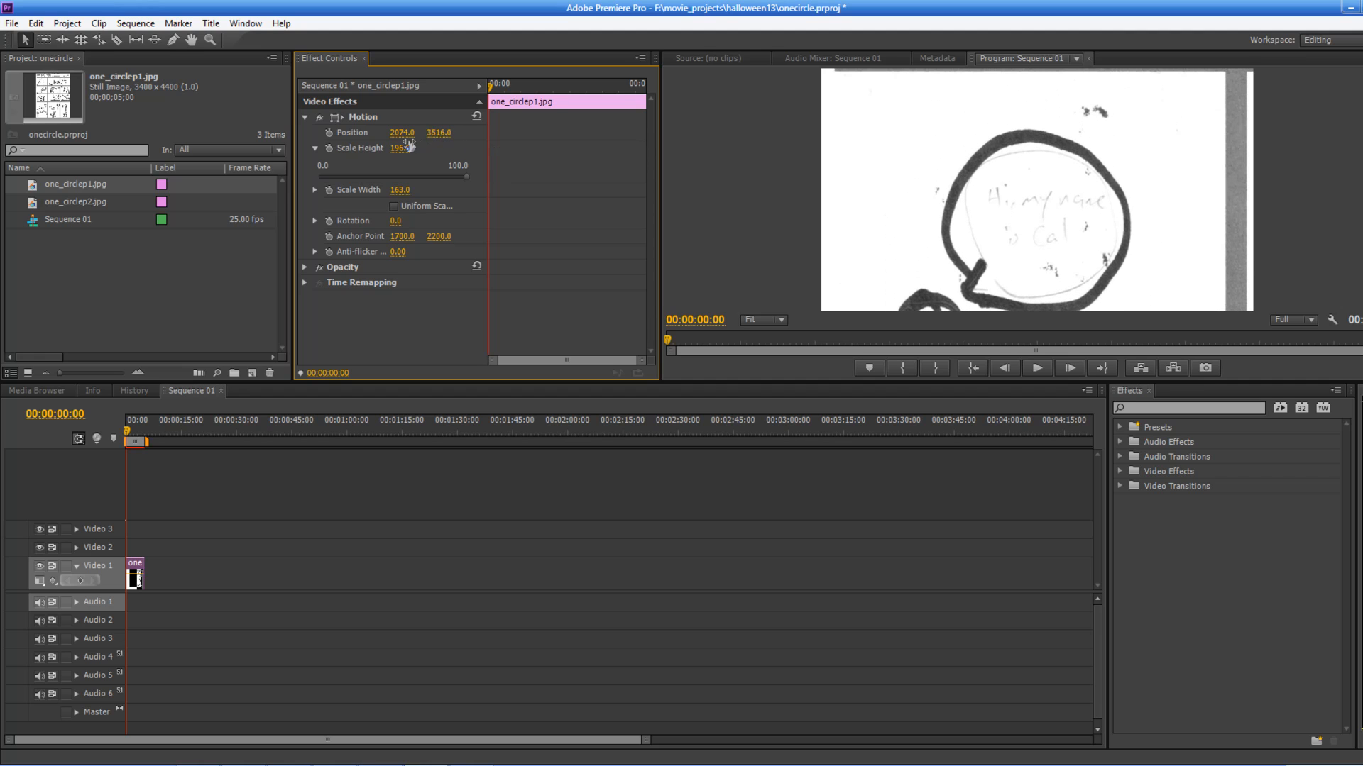
pyautogui.click(448, 118)
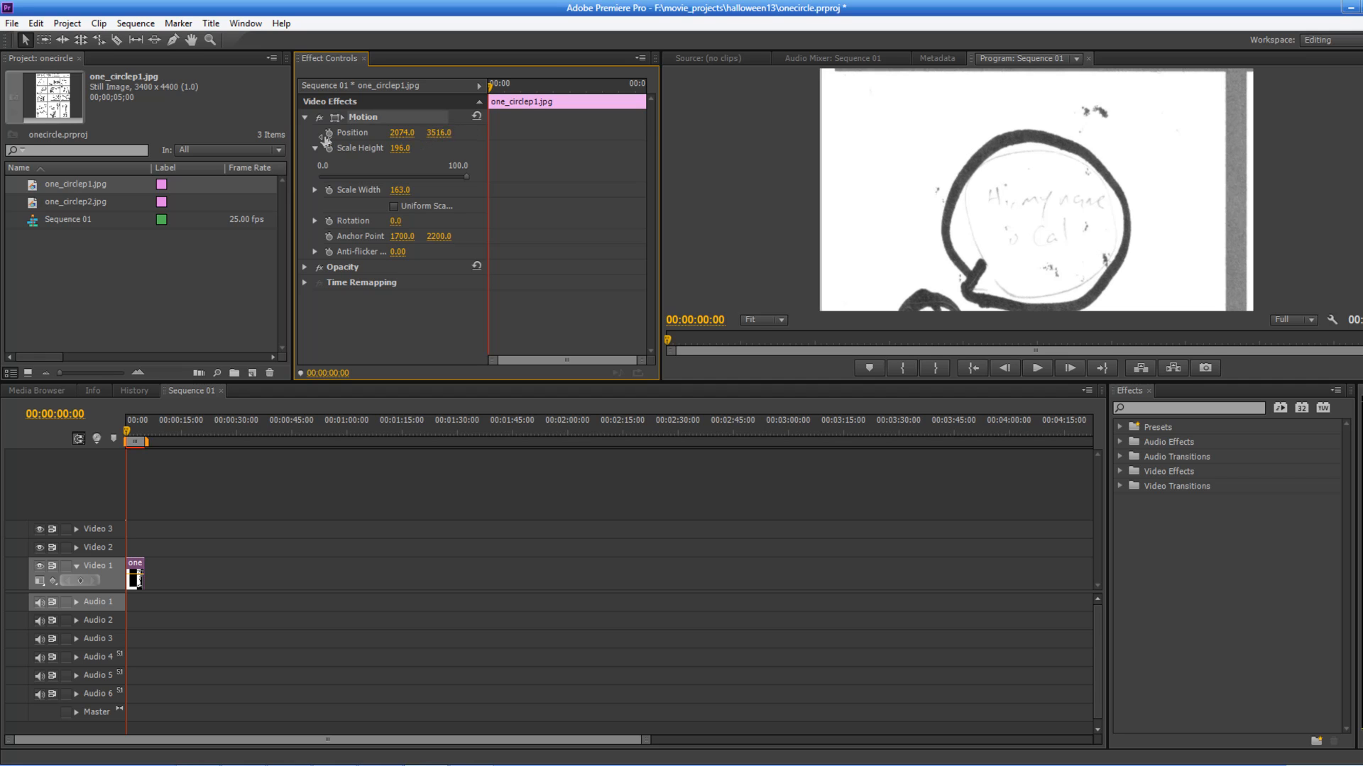
# Step: Shift the clip's vertical Position to 3063 to frame the lower panel with the small circle
pyautogui.click(480, 139)
pyautogui.moveTo(436, 136); pyautogui.dragTo(47, 196)
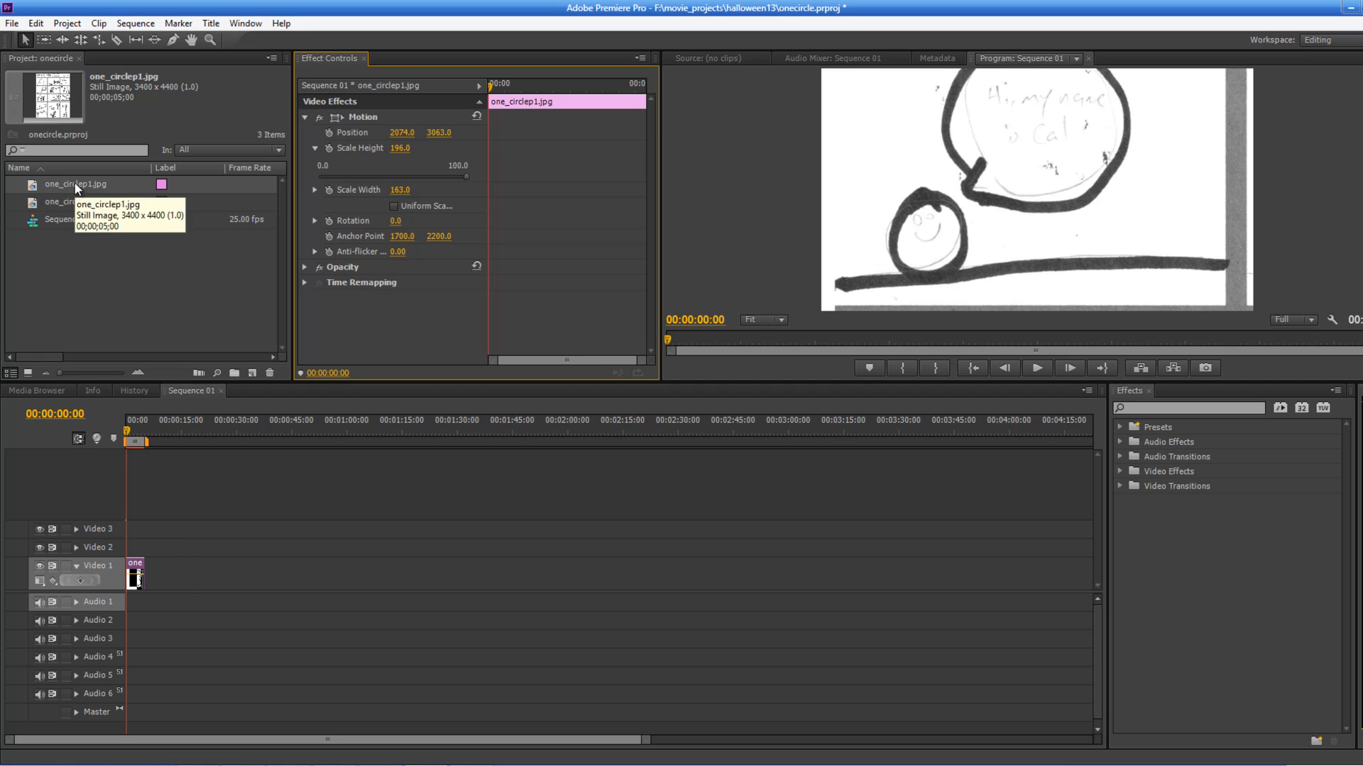
pyautogui.moveTo(75, 184); pyautogui.dragTo(152, 589)
pyautogui.click(148, 419)
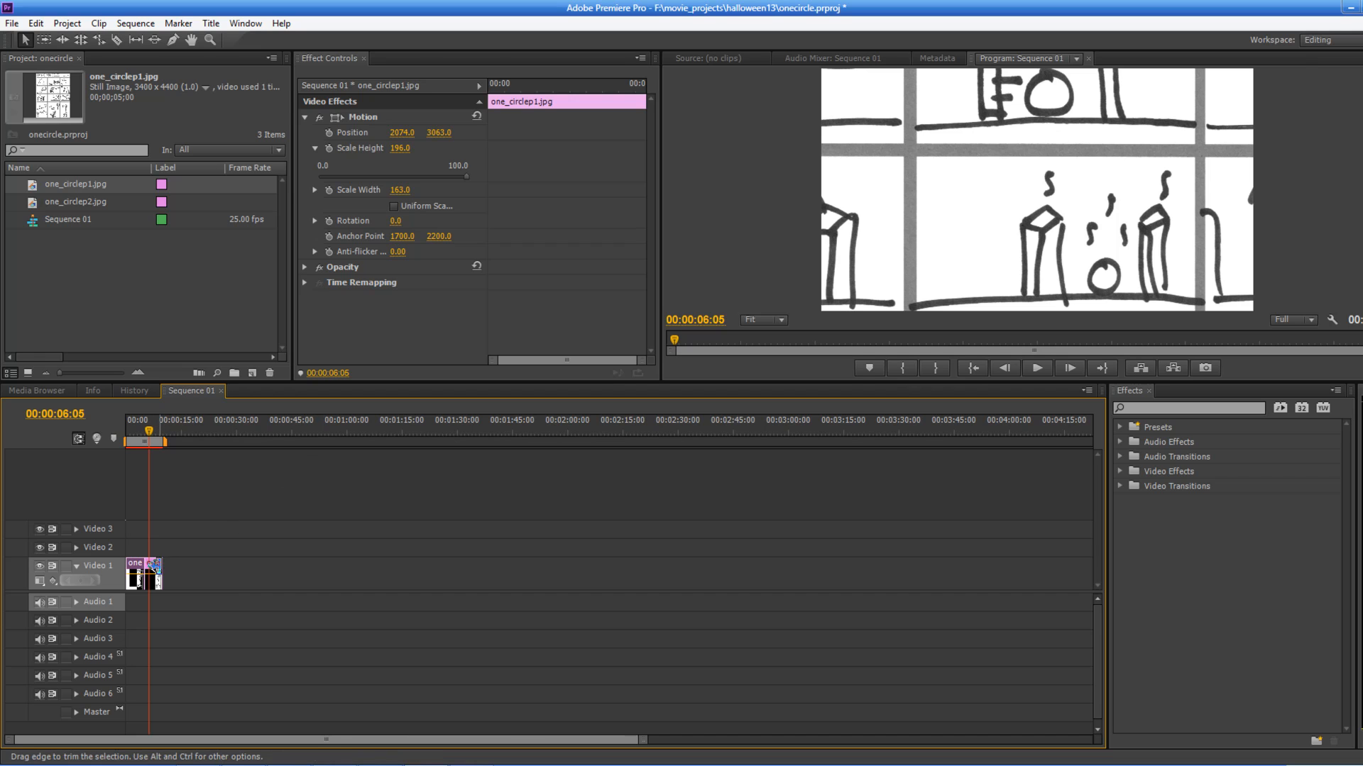
pyautogui.click(156, 565)
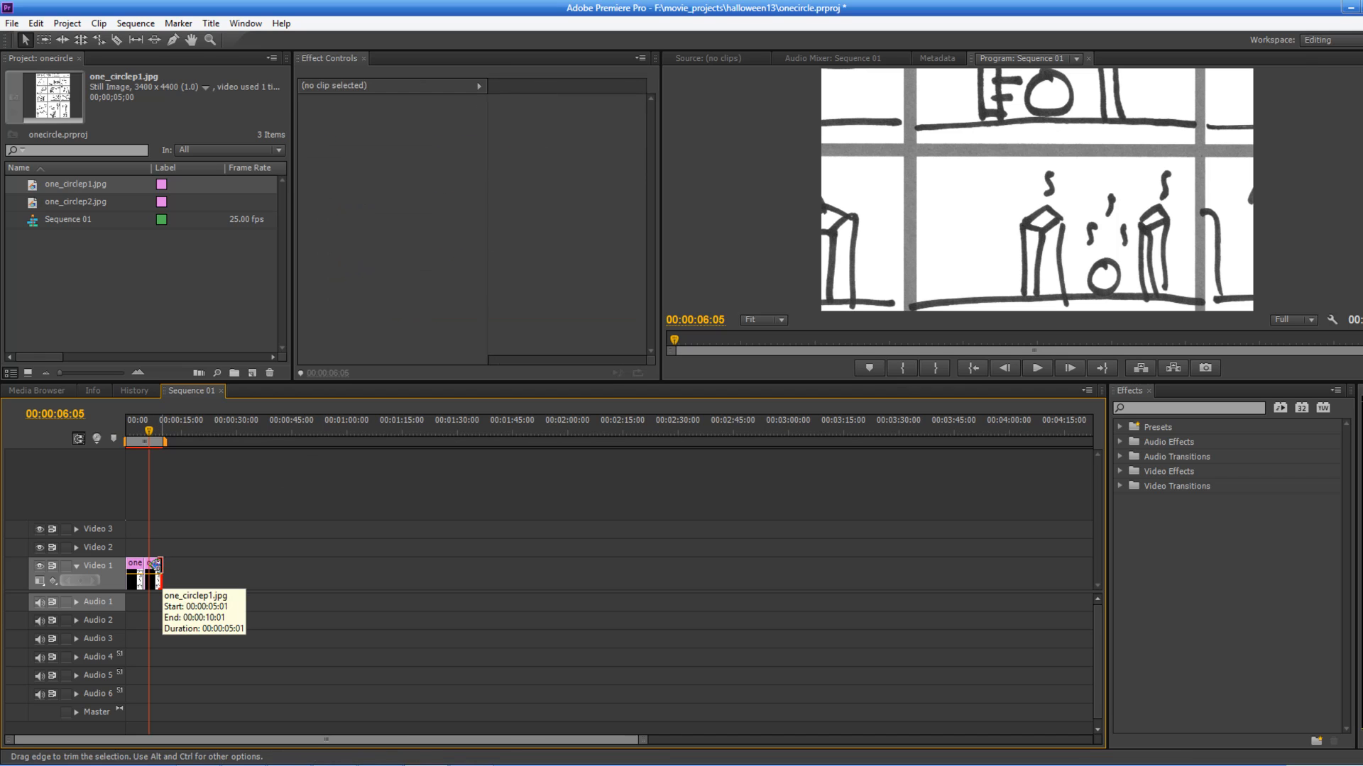
pyautogui.click(207, 508)
pyautogui.click(154, 574)
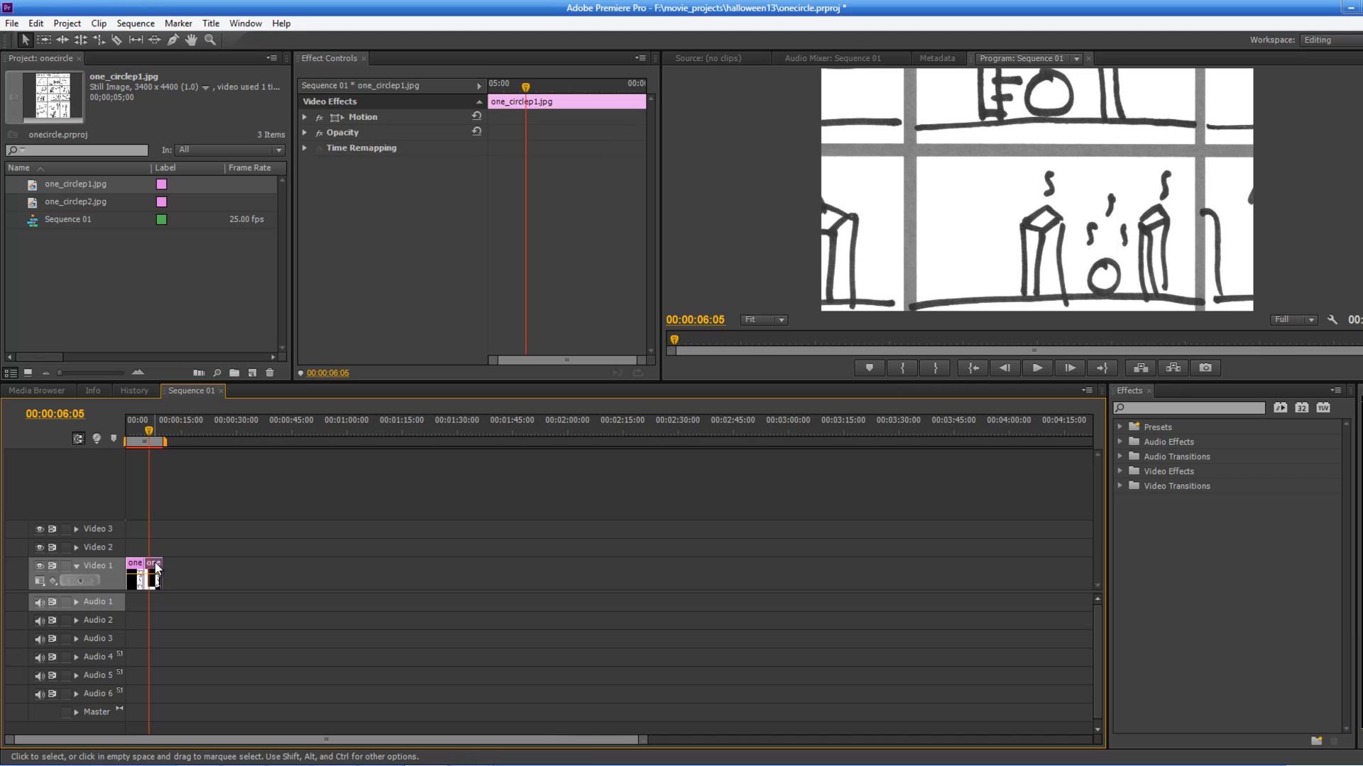
pyautogui.press('Delete')
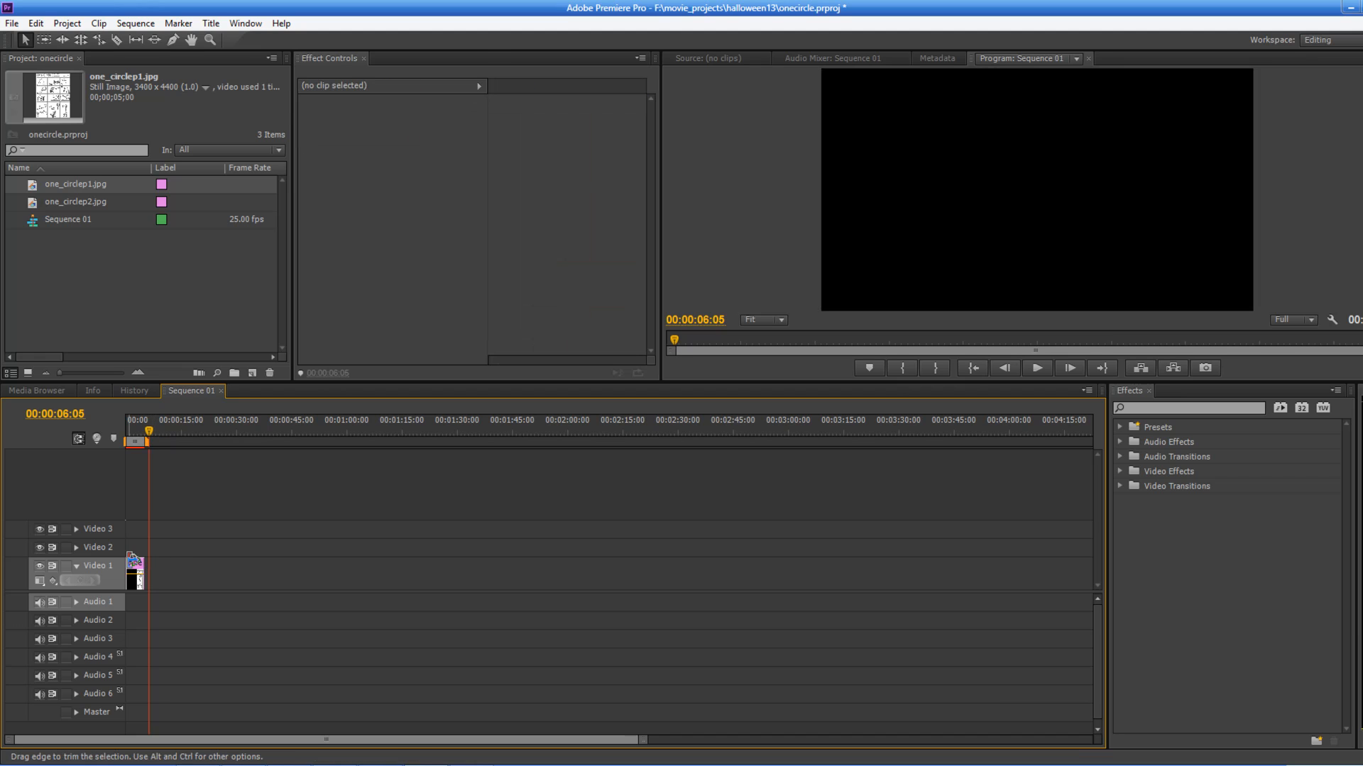
# Step: Copy the first clip and paste a duplicate directly after it on Video 1, moving the playhead onto it
pyautogui.click(138, 573)
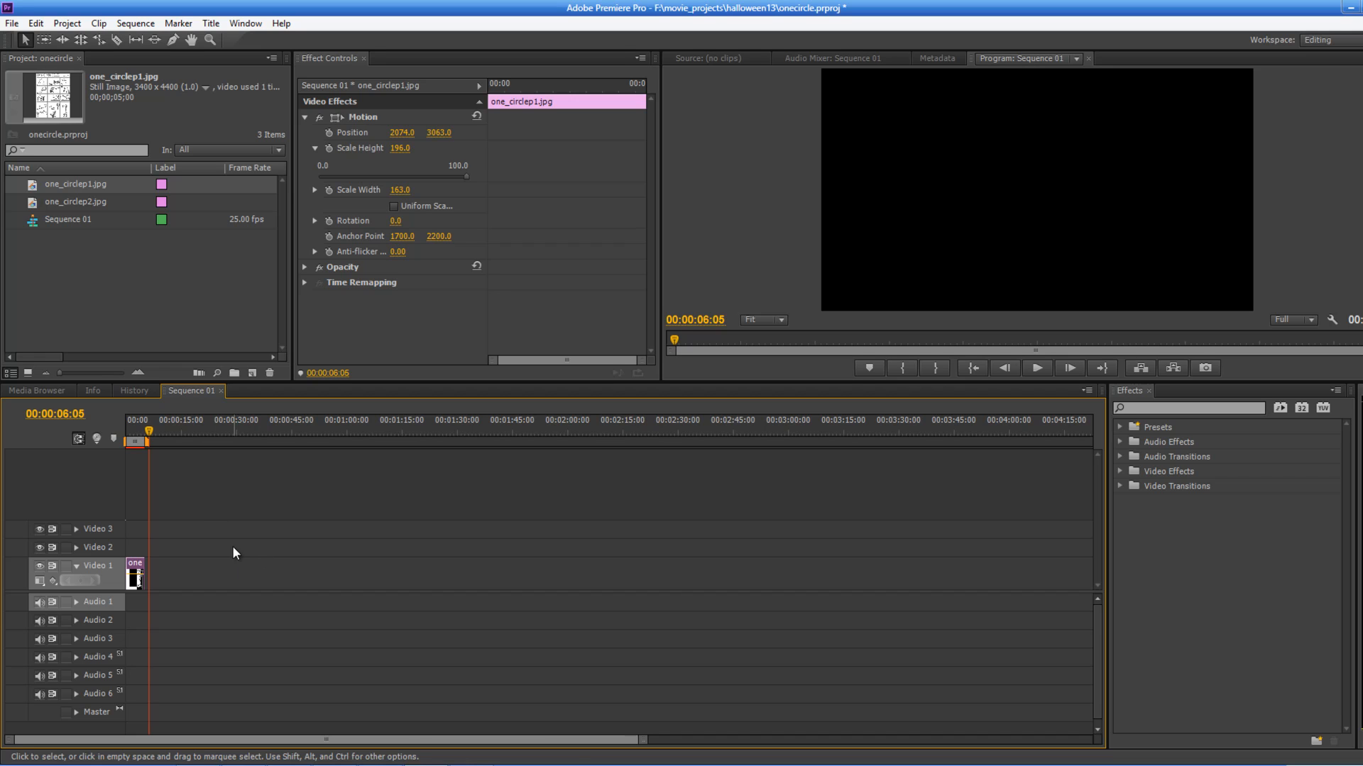
pyautogui.click(161, 429)
pyautogui.hotkey('ctrl', 'v')
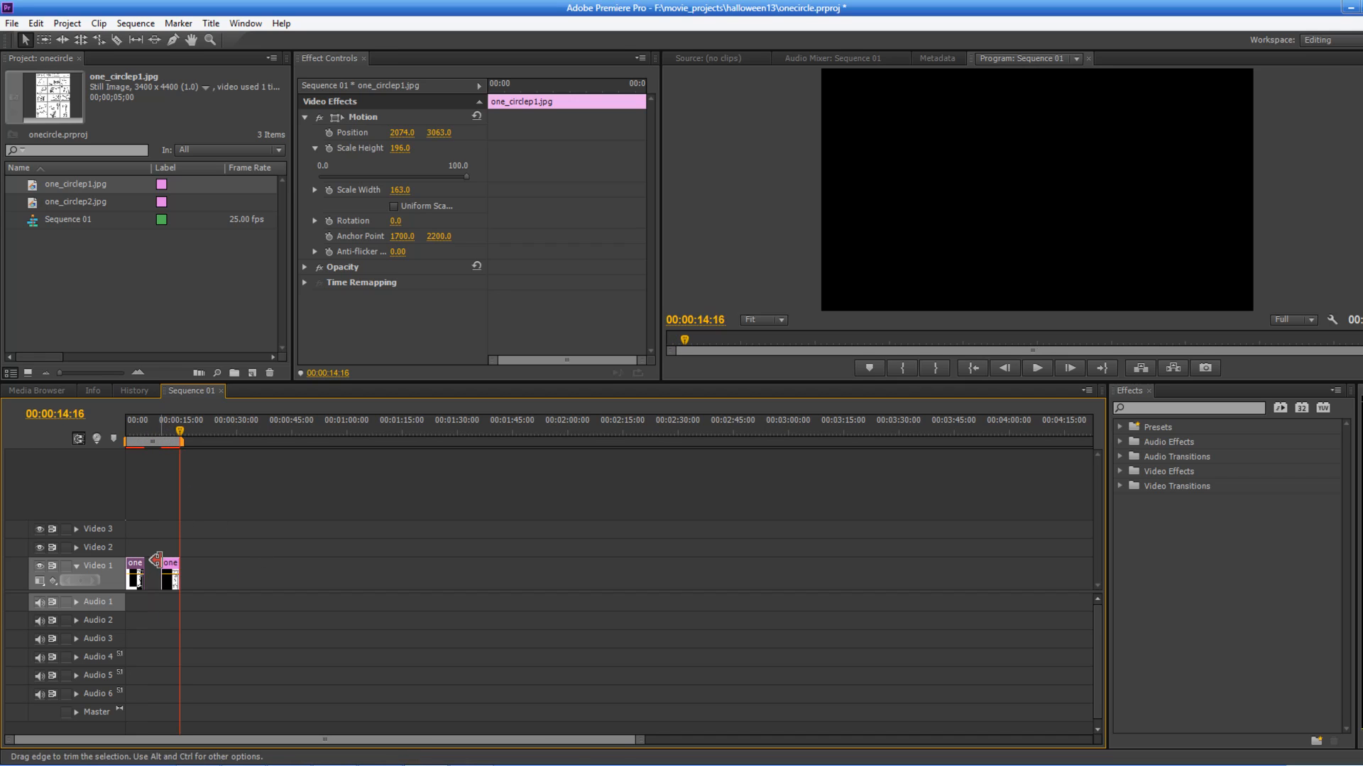
pyautogui.moveTo(170, 575); pyautogui.dragTo(151, 576)
pyautogui.moveTo(146, 429); pyautogui.dragTo(147, 429)
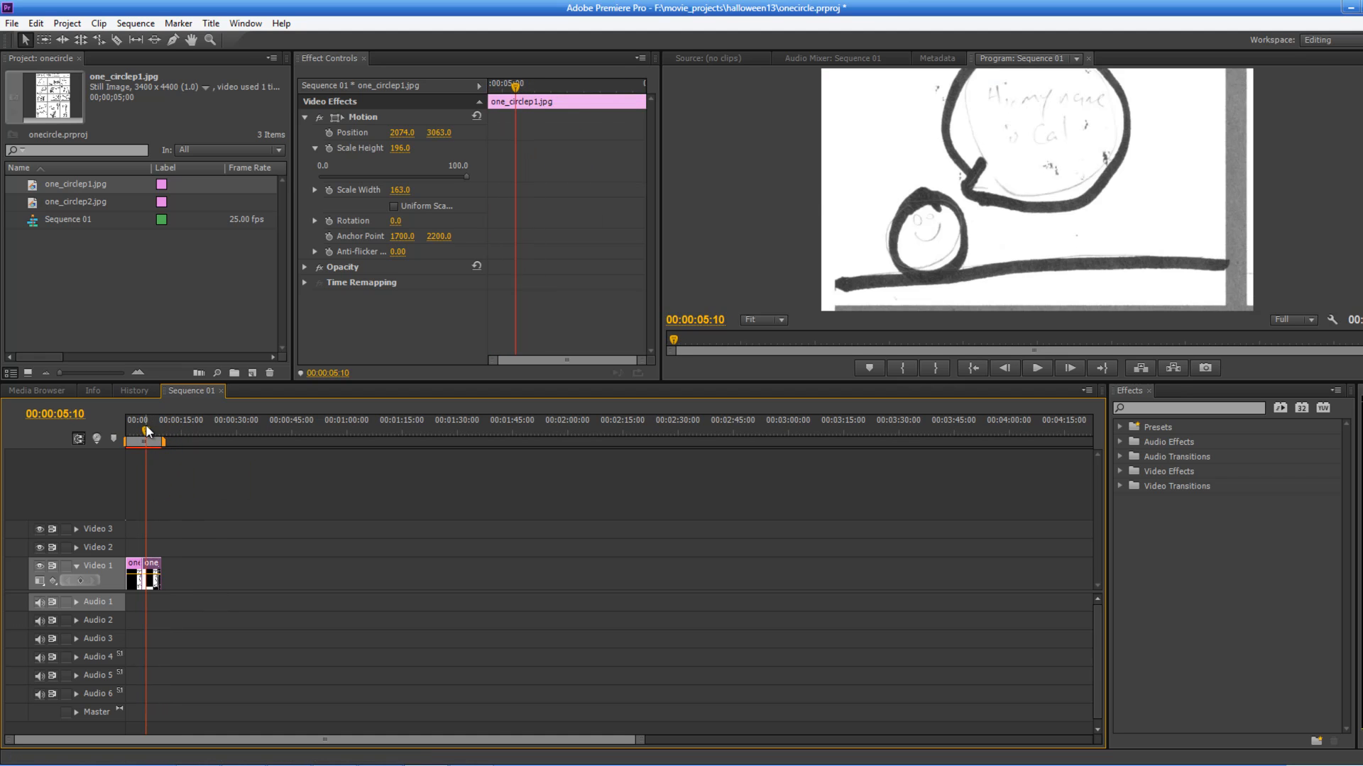
# Step: Reframe the duplicate clip by setting its Position X to 446 and adjusting its vertical Position
pyautogui.moveTo(401, 133)
pyautogui.mouseDown()
pyautogui.moveTo(385, 142)
pyautogui.moveTo(448, 116)
pyautogui.moveTo(402, 135)
pyautogui.moveTo(332, 133)
pyautogui.moveTo(374, 137)
pyautogui.mouseUp()
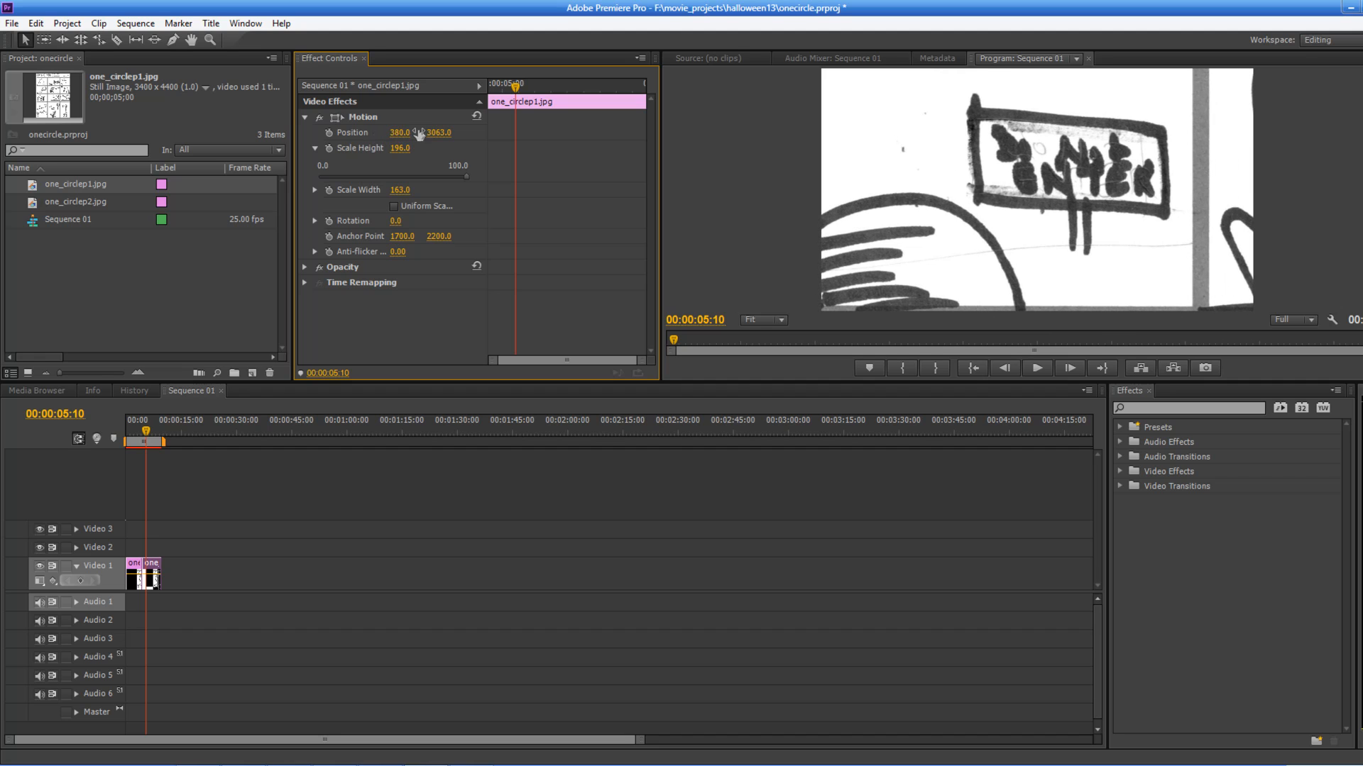
pyautogui.write('446')
pyautogui.press('Return')
pyautogui.moveTo(475, 127); pyautogui.dragTo(550, 122)
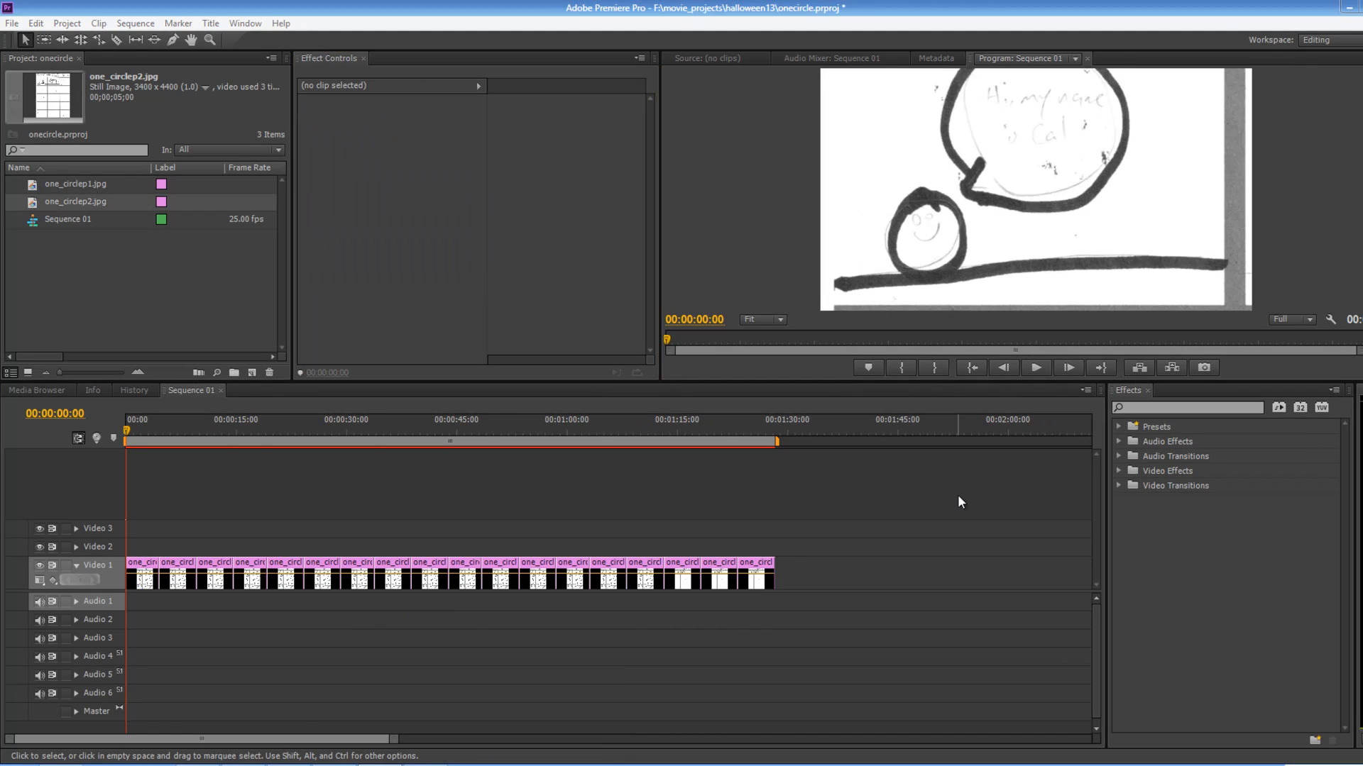
# Step: Import hi.wav, No.wav, ouchsohot.wav, wee.wav and woo.wav from the one_circlevo folder on the Desktop
pyautogui.moveTo(135, 424)
pyautogui.mouseDown()
pyautogui.moveTo(755, 423)
pyautogui.moveTo(456, 449)
pyautogui.moveTo(125, 453)
pyautogui.mouseUp()
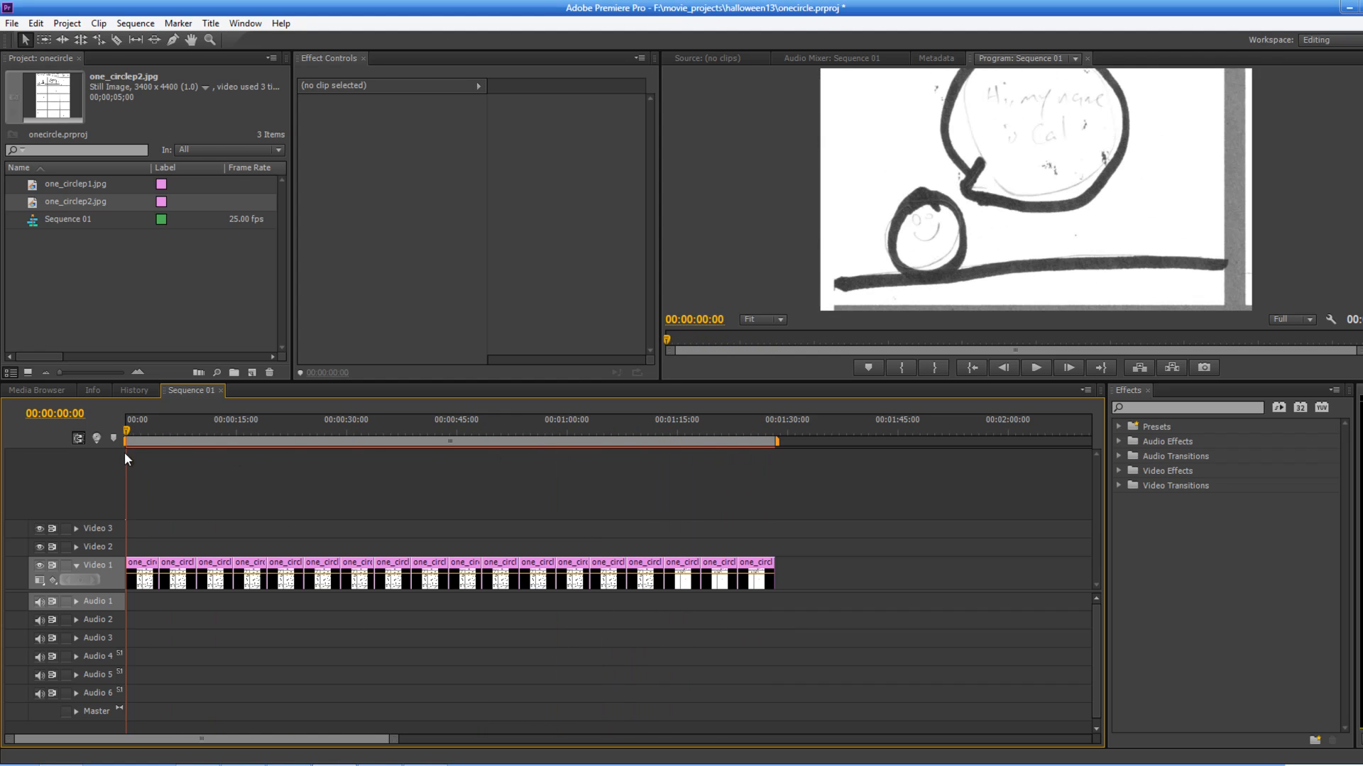
pyautogui.rightClick(159, 266)
pyautogui.click(118, 275)
pyautogui.rightClick(117, 277)
pyautogui.click(160, 339)
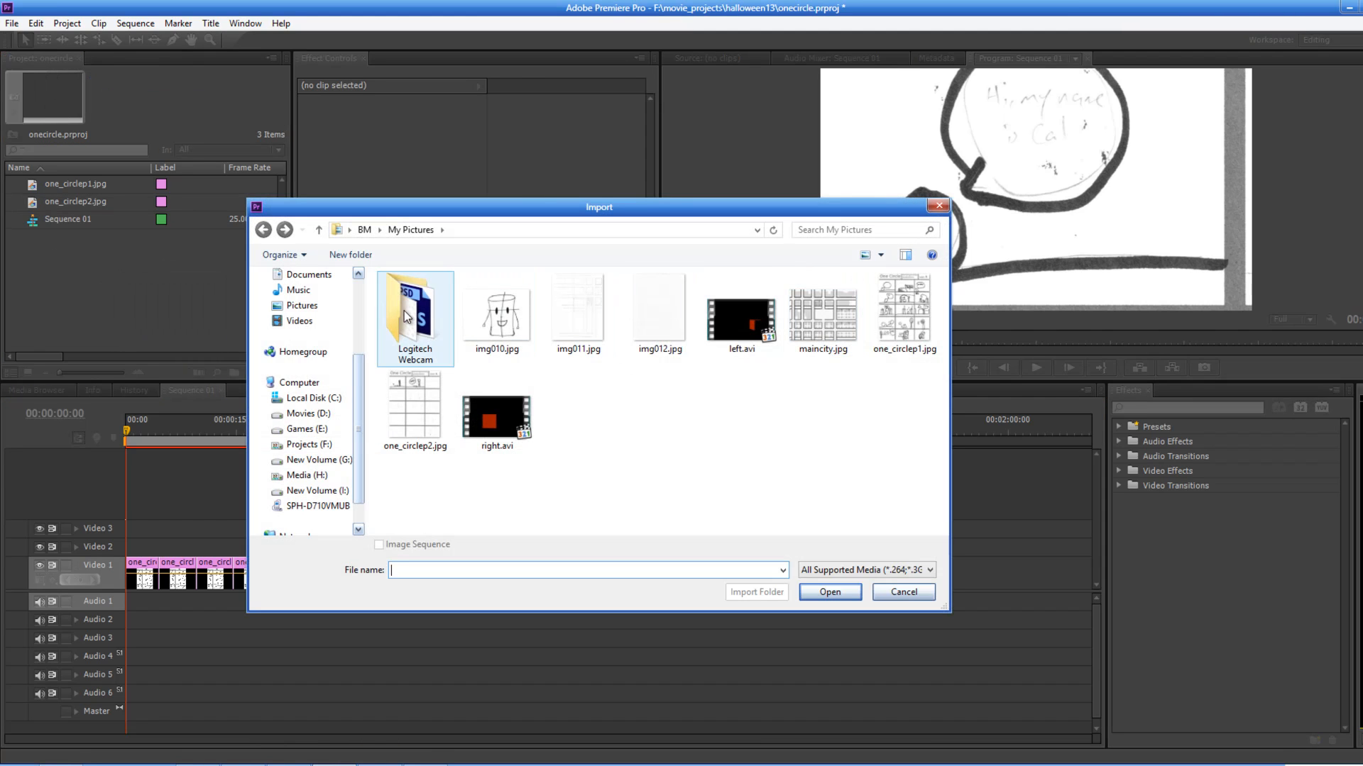
pyautogui.scroll(3, 305, 291)
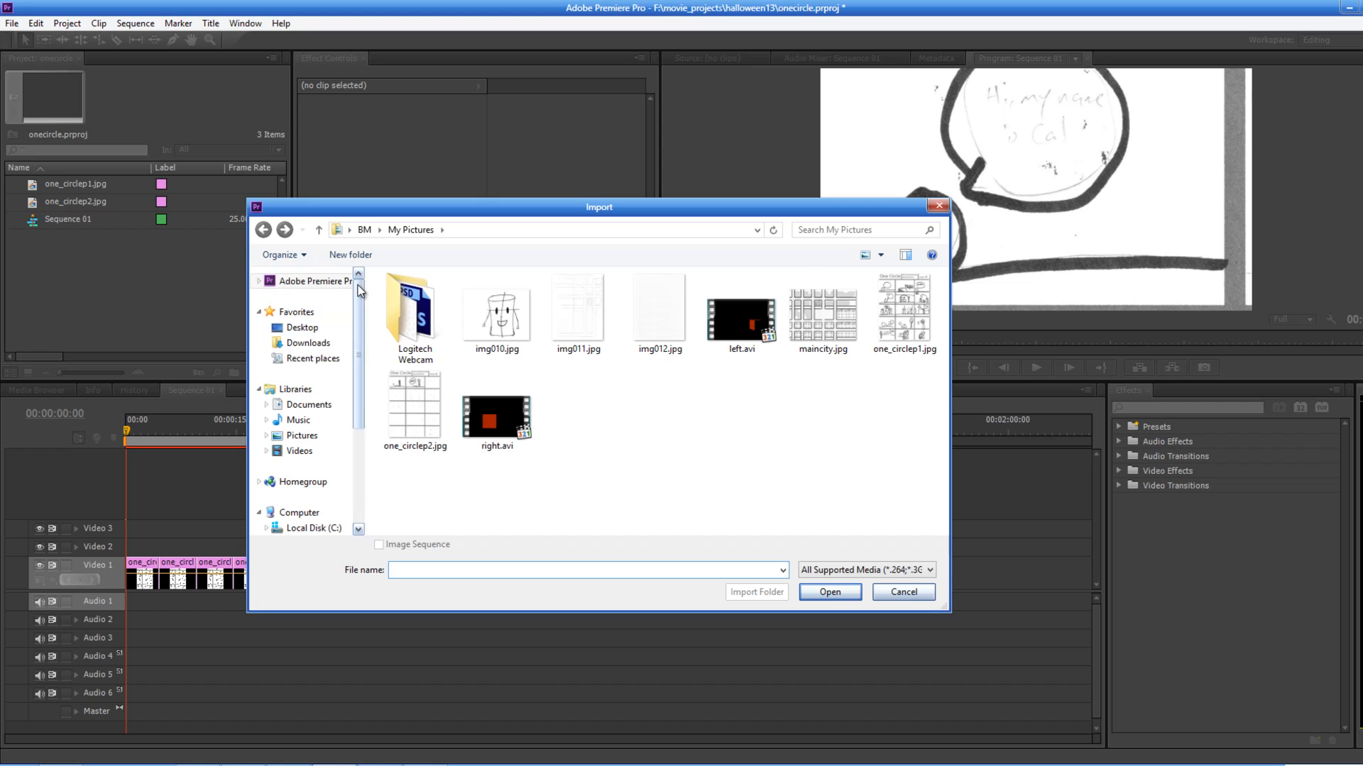
pyautogui.click(305, 328)
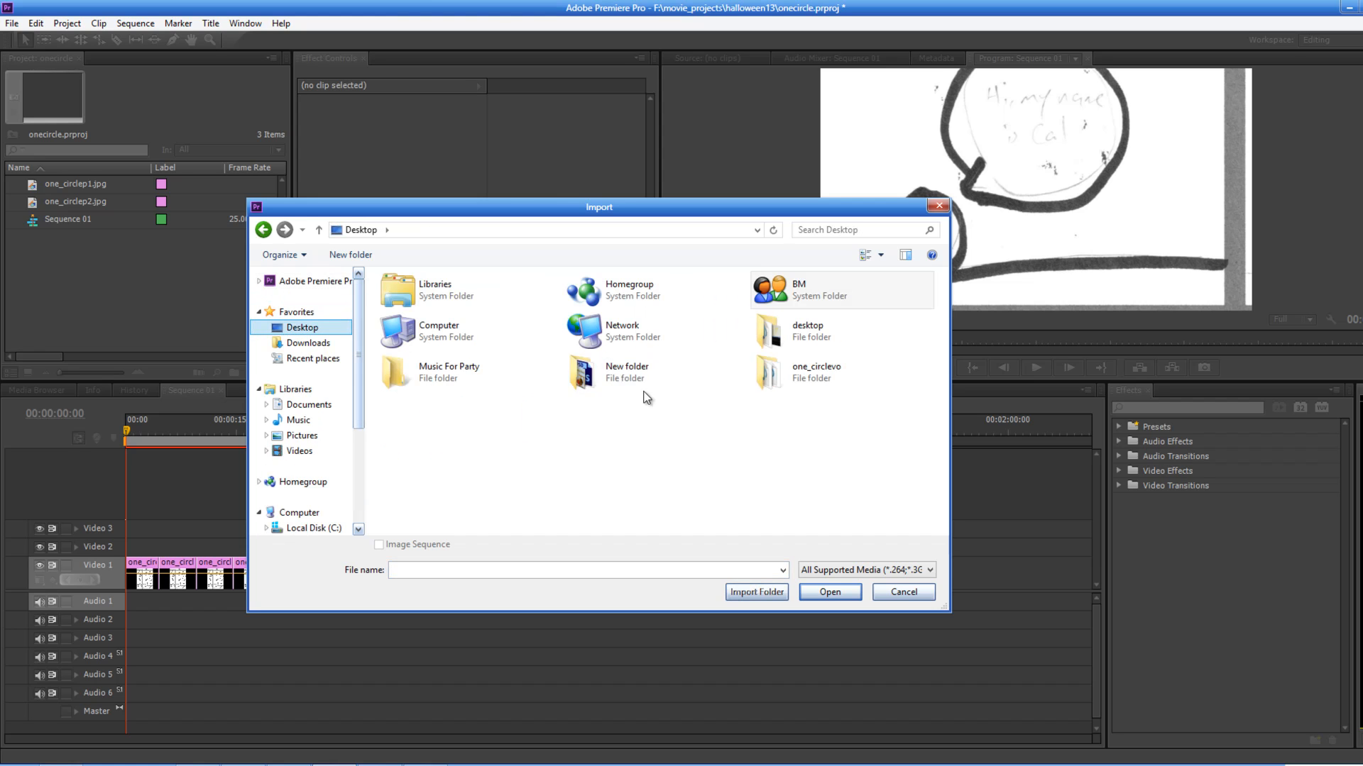
pyautogui.doubleClick(824, 382)
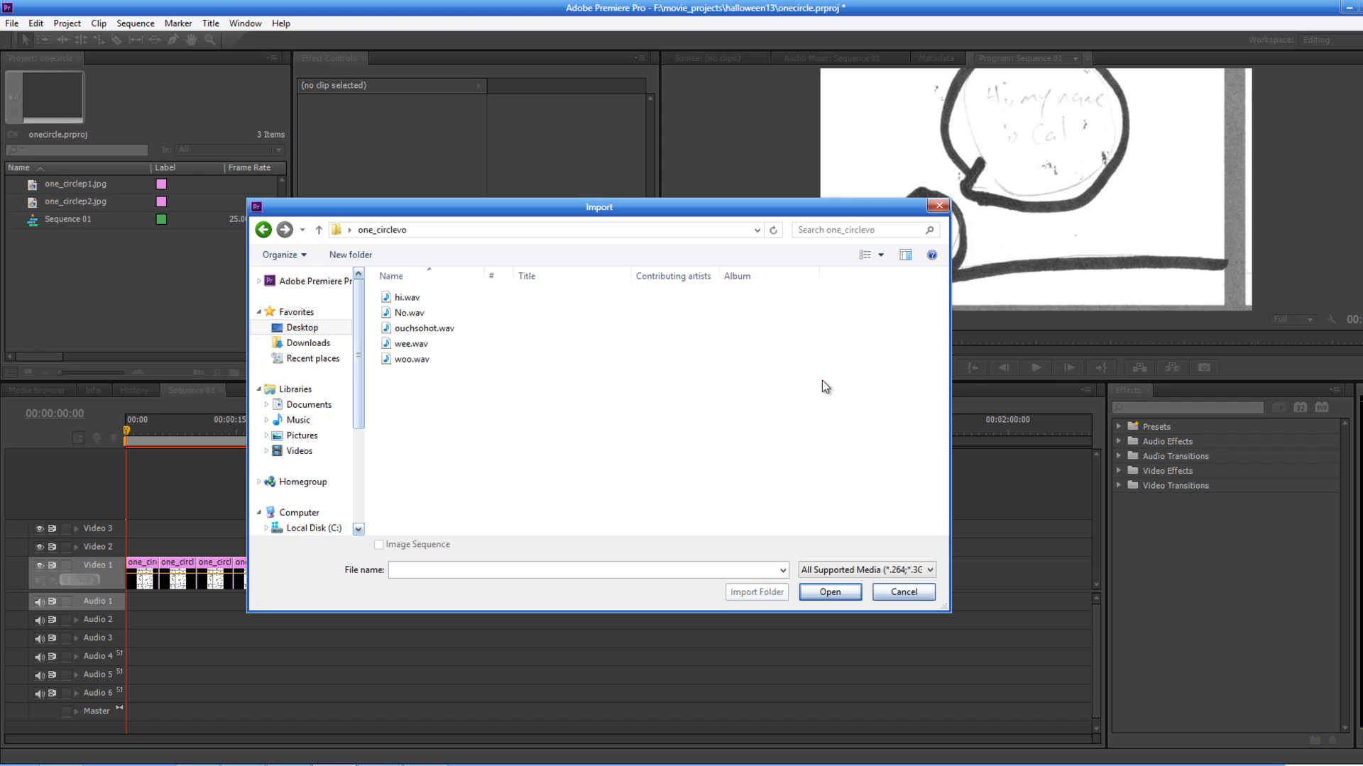
pyautogui.moveTo(450, 376); pyautogui.dragTo(427, 306)
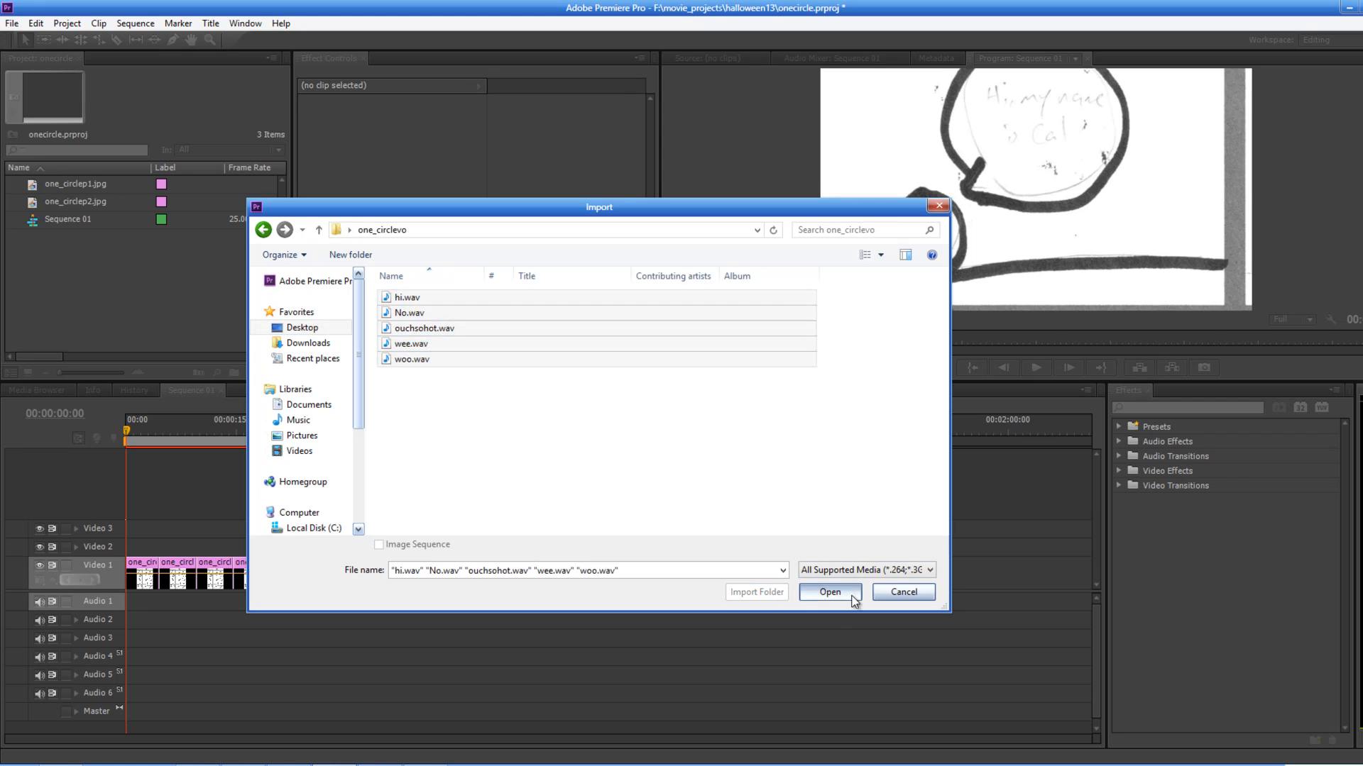
pyautogui.click(854, 598)
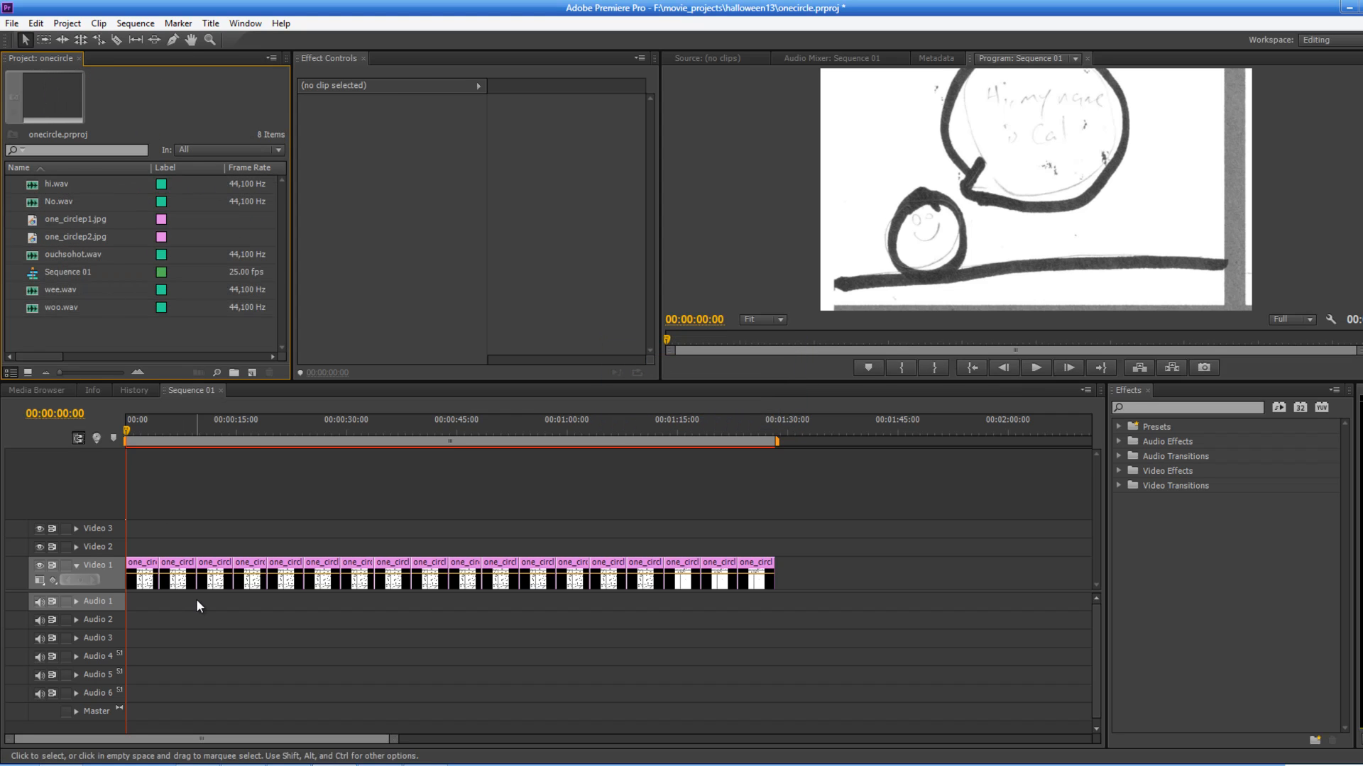
# Step: Trim the second clip's end on Video 1 and extend it back to meet the following clip
pyautogui.moveTo(127, 429); pyautogui.dragTo(173, 483)
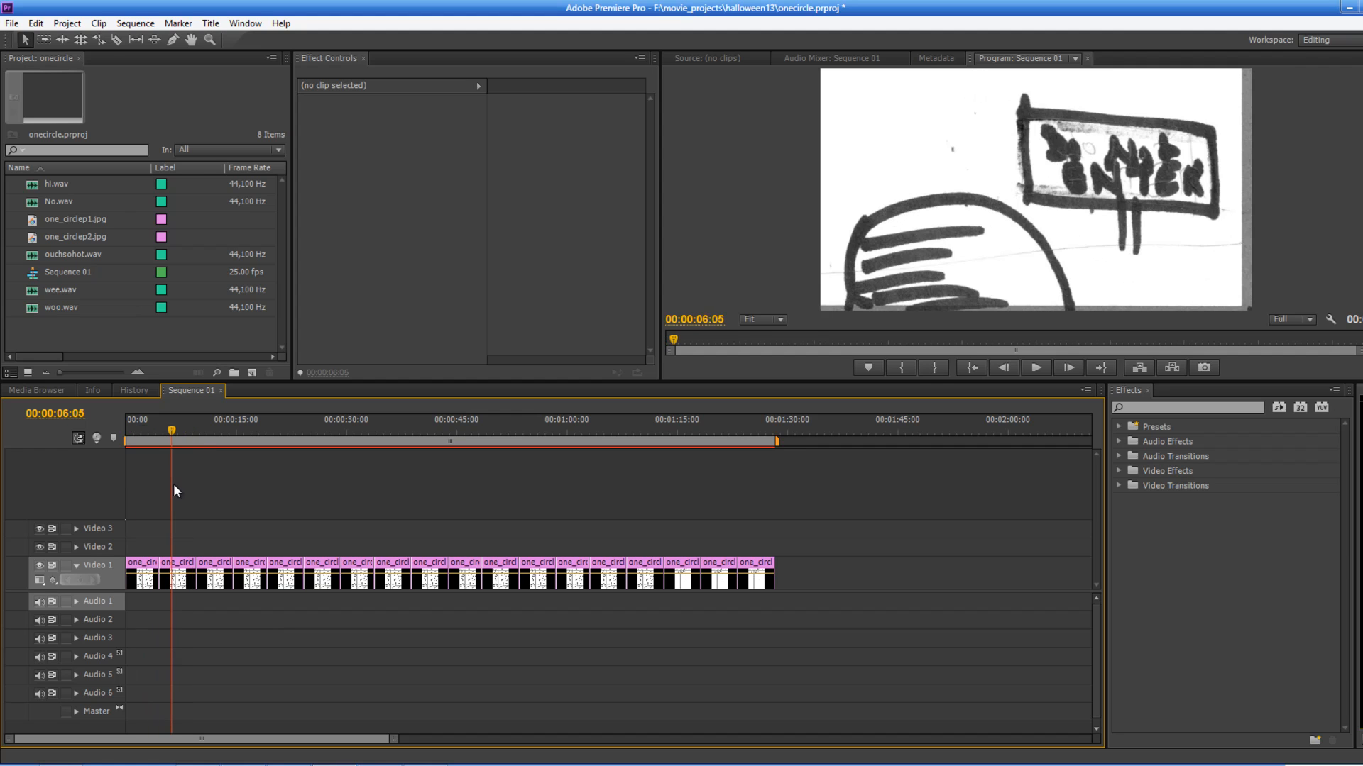
pyautogui.click(193, 577)
pyautogui.moveTo(187, 567); pyautogui.dragTo(174, 572)
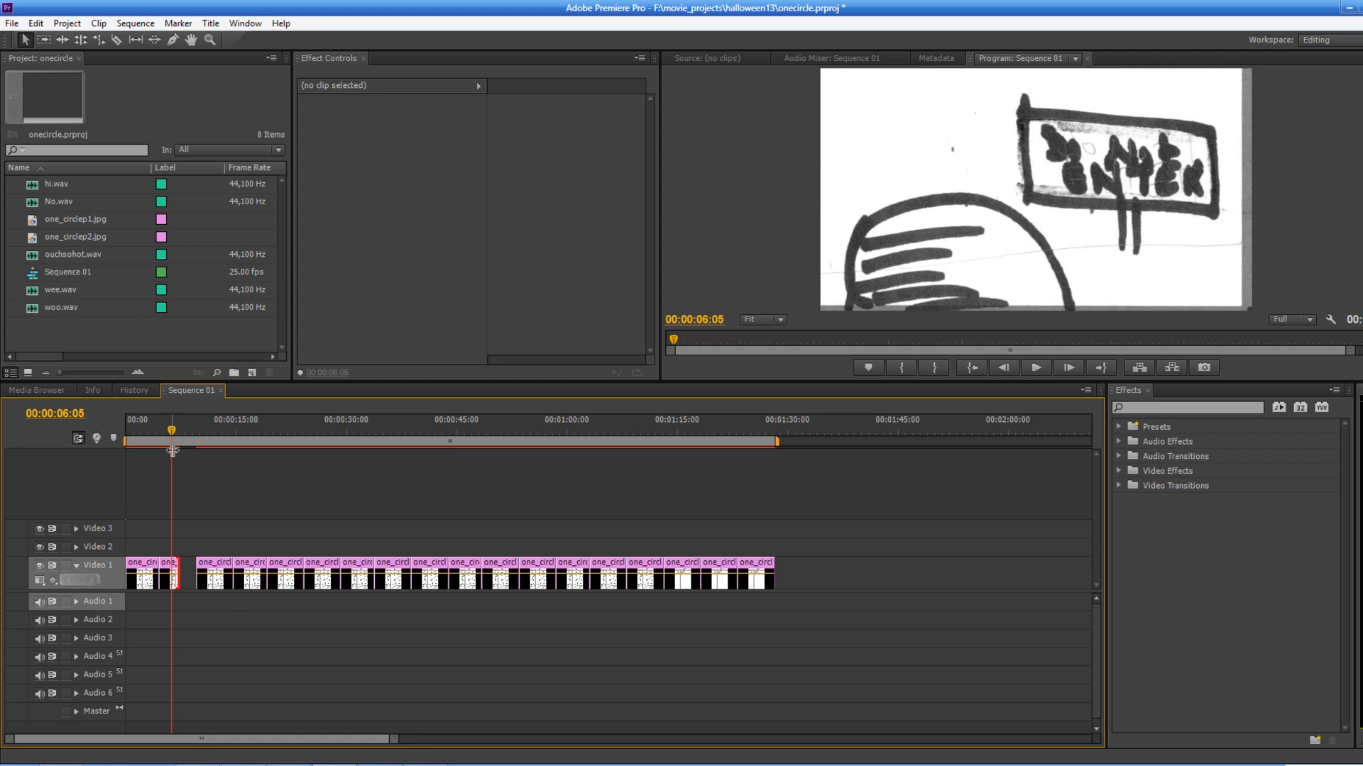
pyautogui.moveTo(172, 432); pyautogui.dragTo(106, 454)
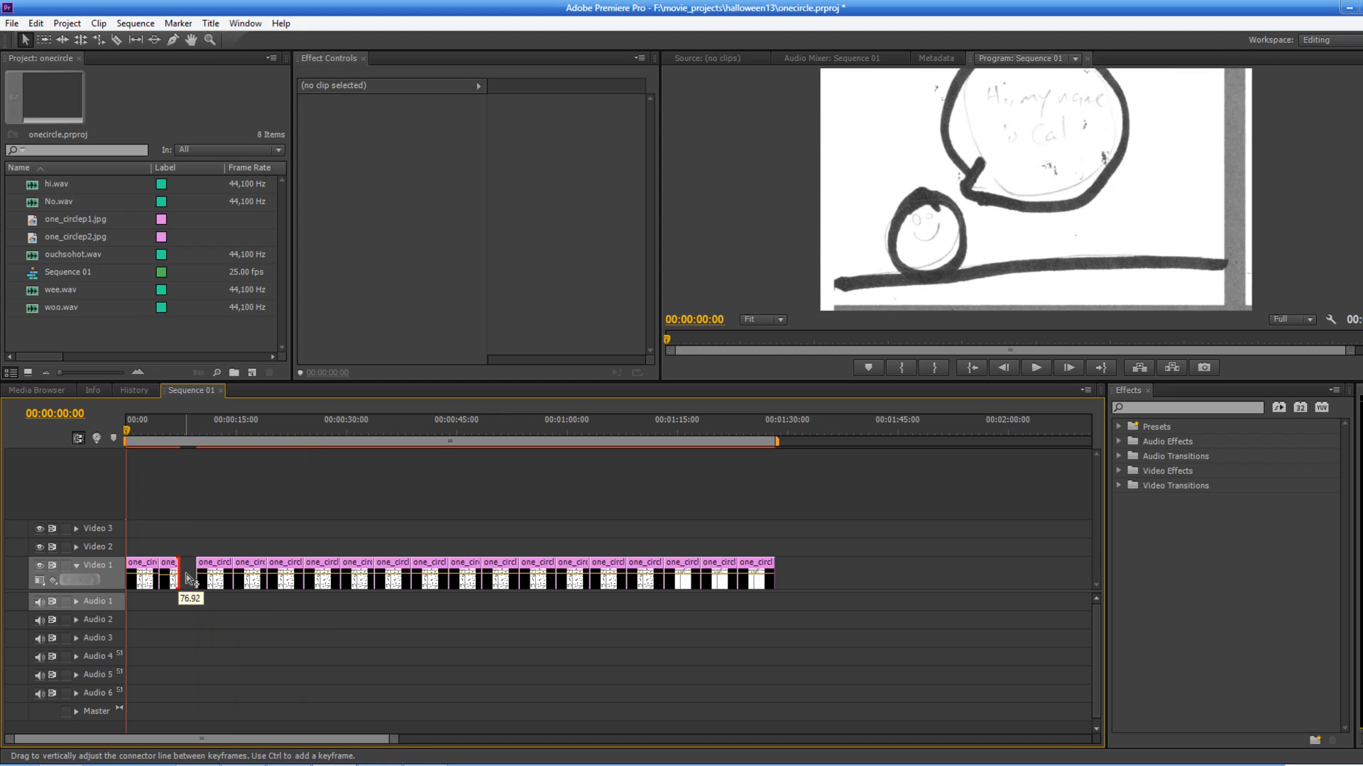
pyautogui.moveTo(176, 566); pyautogui.dragTo(194, 567)
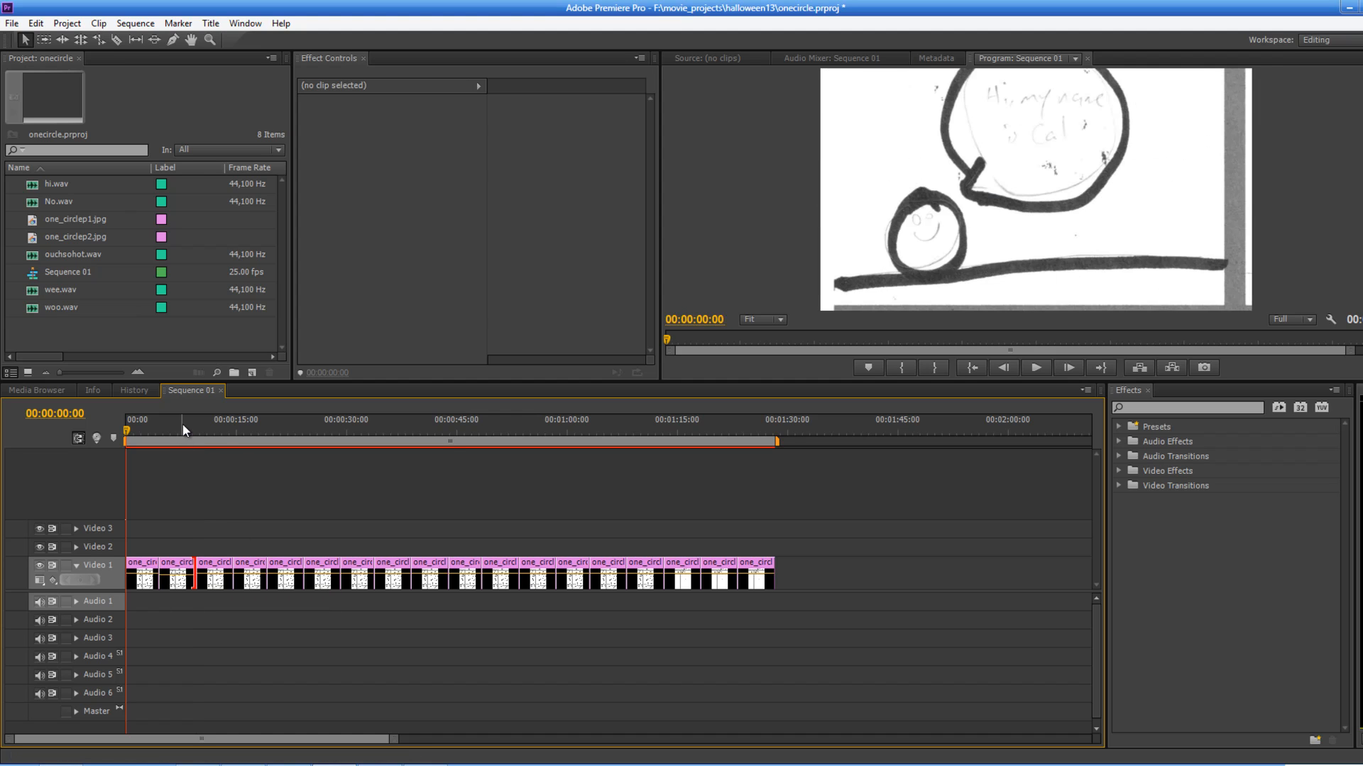
pyautogui.moveTo(176, 424); pyautogui.dragTo(135, 425)
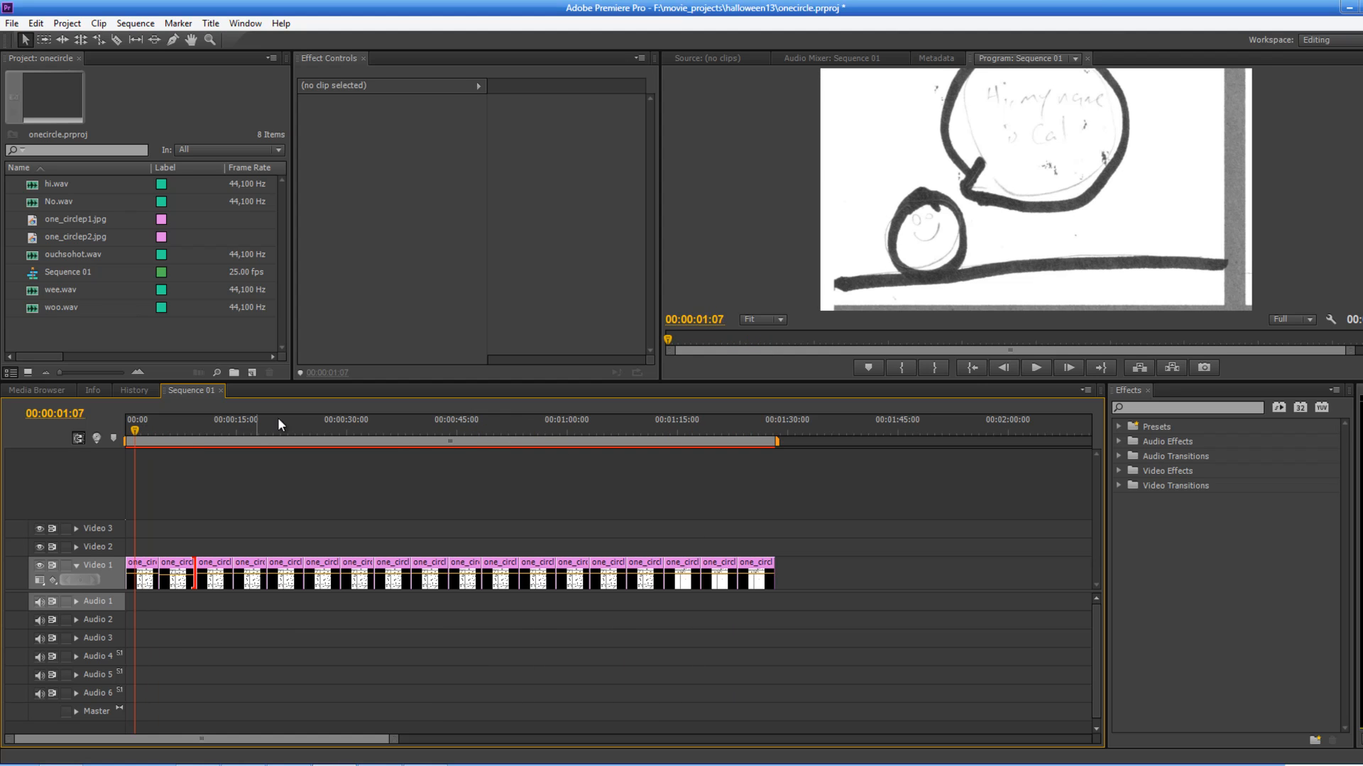